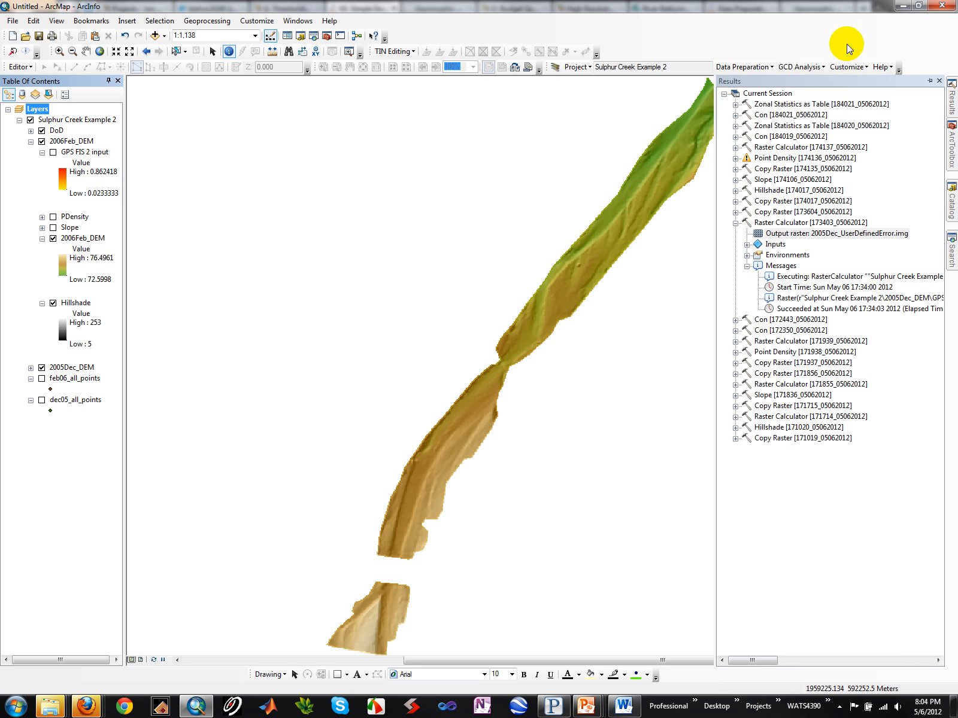
# Show the Effects toolbar and set its target layer to 2006Feb_DEM.
pyautogui.rightClick(786, 43)
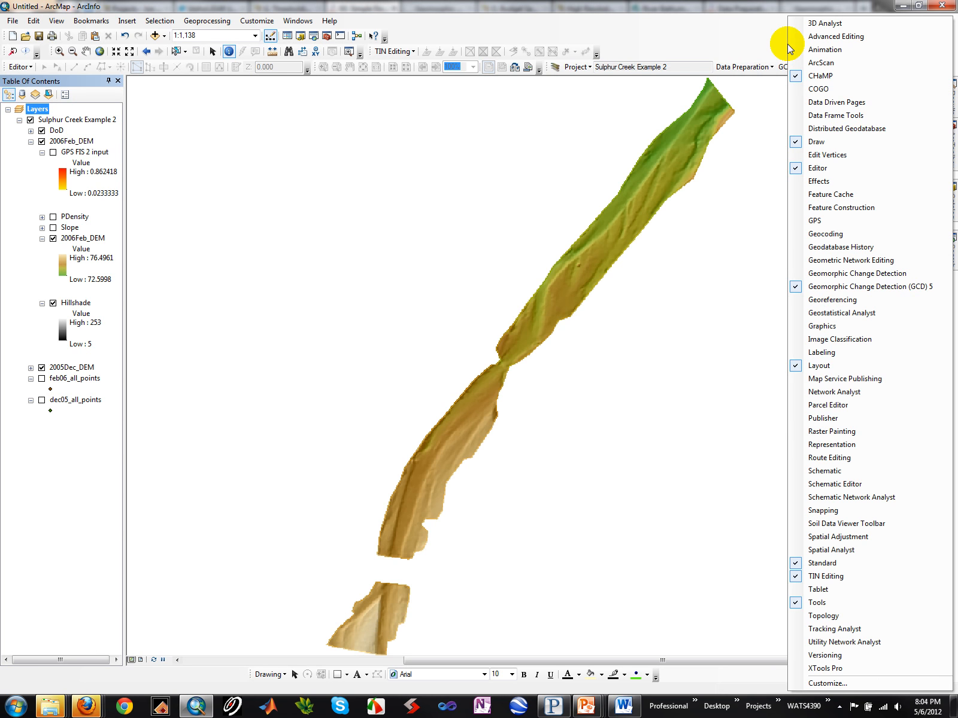
pyautogui.click(818, 181)
pyautogui.click(673, 115)
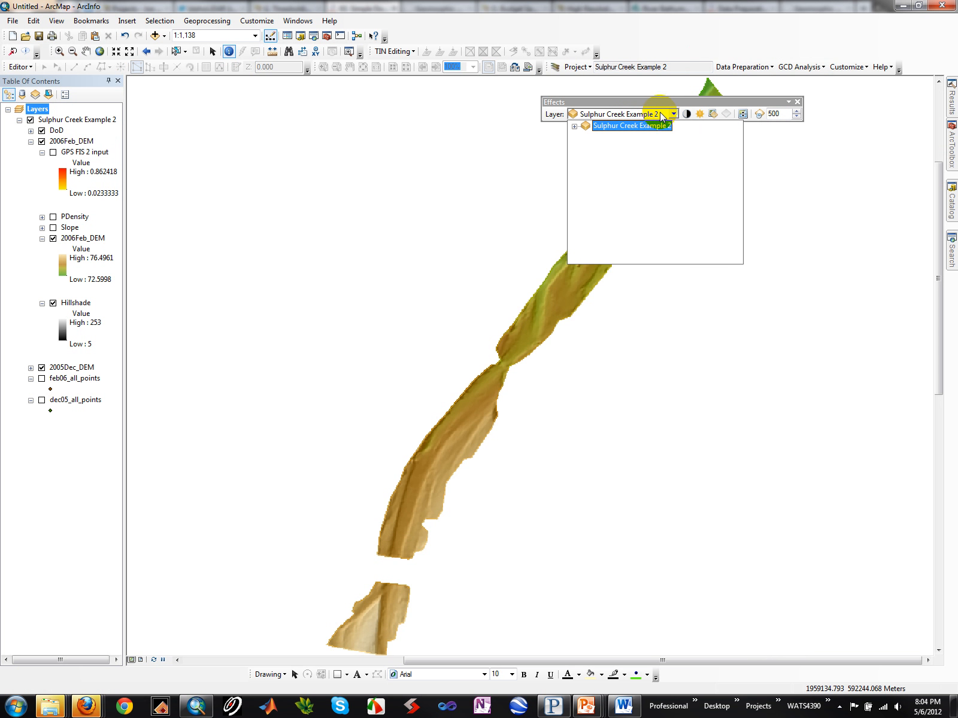
pyautogui.click(574, 126)
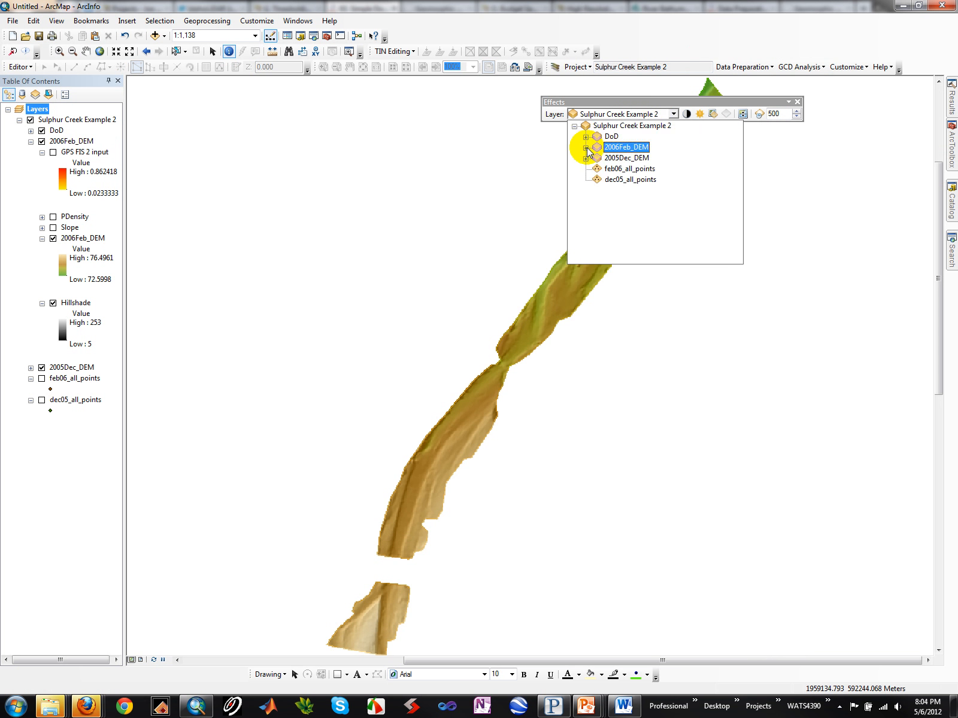
pyautogui.click(605, 148)
# Dock the Effects toolbar with the other toolbars and swipe 2006Feb_DEM along the upper reach to compare the surfaces.
pyautogui.moveTo(636, 100)
pyautogui.mouseDown()
pyautogui.moveTo(695, 24)
pyautogui.moveTo(698, 49)
pyautogui.mouseUp()
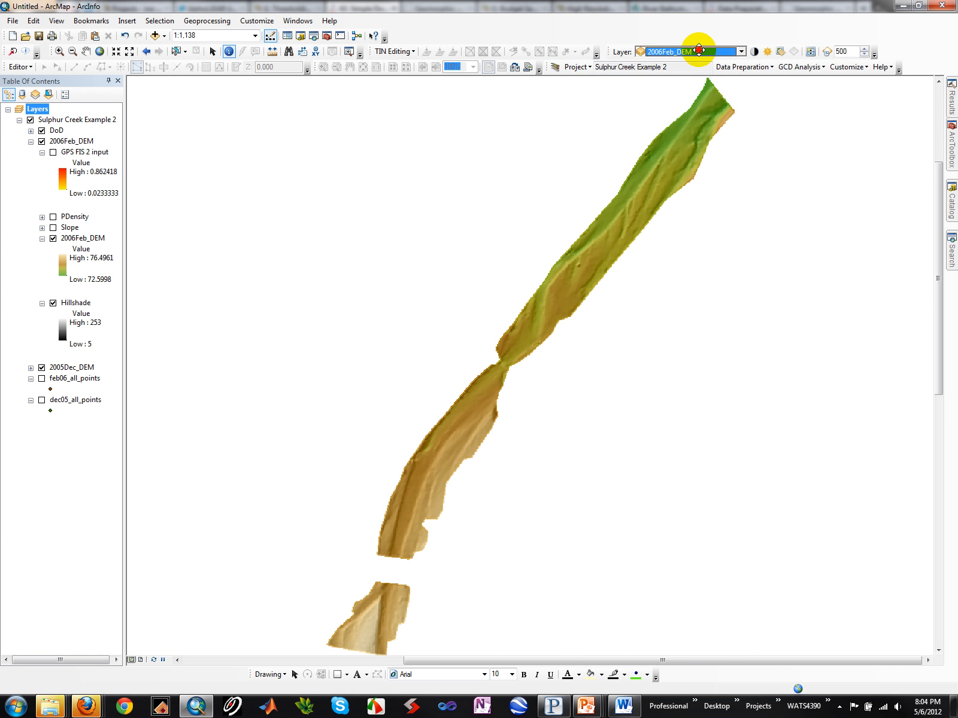
pyautogui.click(810, 52)
pyautogui.moveTo(651, 155)
pyautogui.mouseDown()
pyautogui.moveTo(655, 116)
pyautogui.moveTo(633, 192)
pyautogui.moveTo(661, 87)
pyautogui.moveTo(580, 189)
pyautogui.moveTo(457, 308)
pyautogui.moveTo(363, 434)
pyautogui.moveTo(255, 675)
pyautogui.moveTo(291, 620)
pyautogui.moveTo(323, 629)
pyautogui.moveTo(354, 609)
pyautogui.moveTo(359, 654)
pyautogui.moveTo(373, 616)
pyautogui.moveTo(366, 637)
pyautogui.moveTo(362, 611)
pyautogui.moveTo(387, 588)
pyautogui.moveTo(436, 479)
pyautogui.moveTo(596, 292)
pyautogui.moveTo(562, 355)
pyautogui.moveTo(550, 326)
pyautogui.moveTo(711, 84)
pyautogui.moveTo(699, 96)
pyautogui.mouseUp()
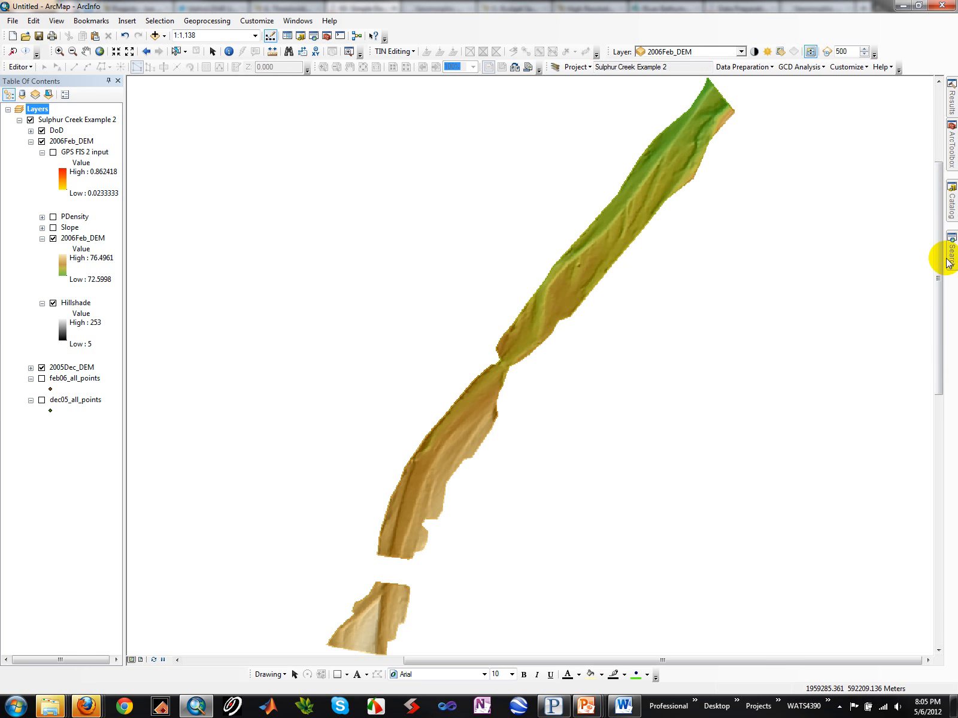
# Build a Raster Calculator expression from the Spatial Analyst Map Algebra tools that subtracts the 2005Dec_DEM raster from the 2006Feb_DEM raster.
pyautogui.click(951, 214)
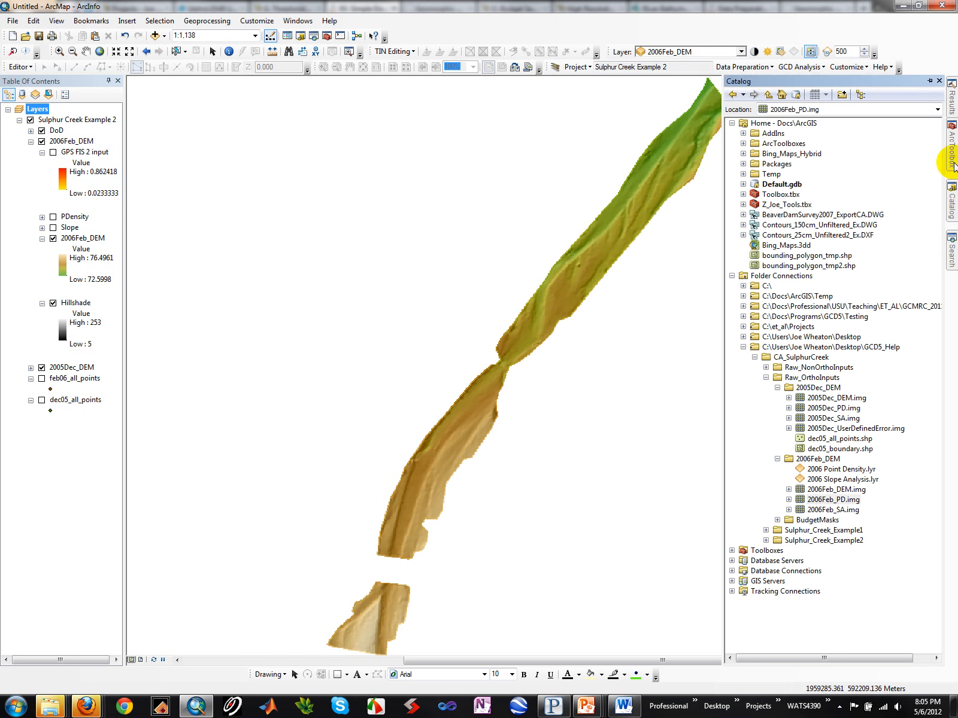
pyautogui.click(951, 143)
pyautogui.click(786, 406)
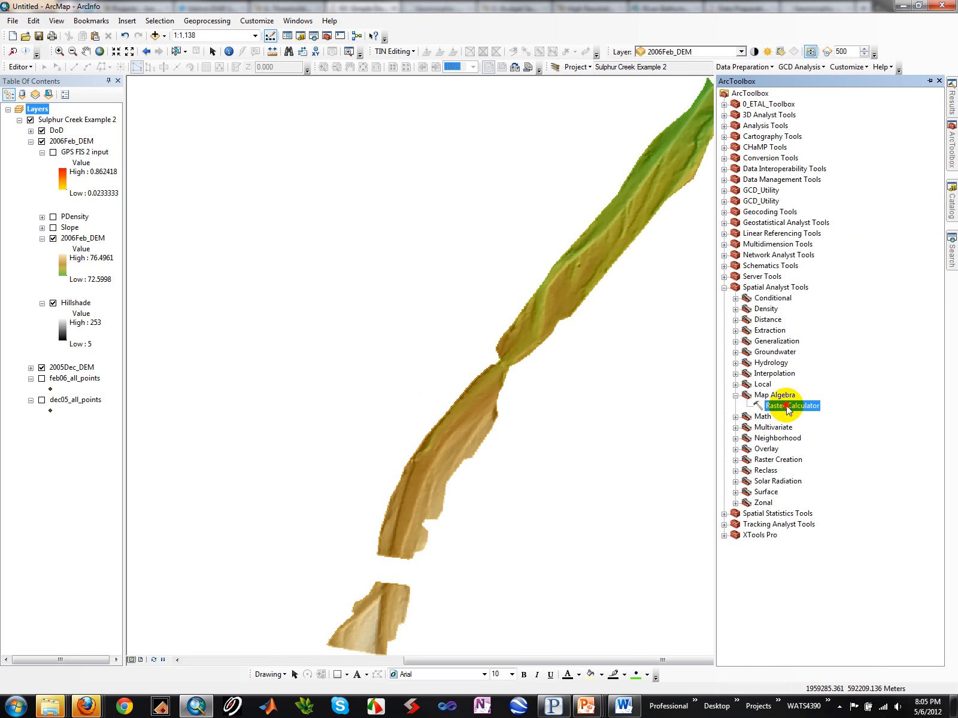
pyautogui.doubleClick(786, 406)
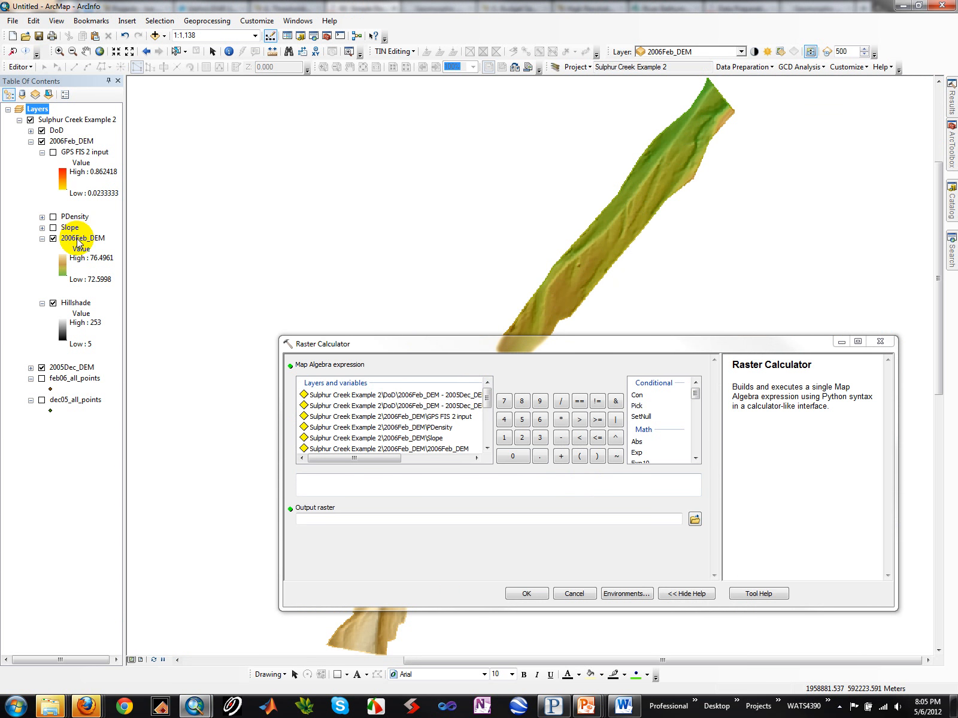
pyautogui.doubleClick(435, 450)
pyautogui.click(560, 438)
pyautogui.moveTo(485, 396); pyautogui.dragTo(441, 436)
pyautogui.doubleClick(441, 435)
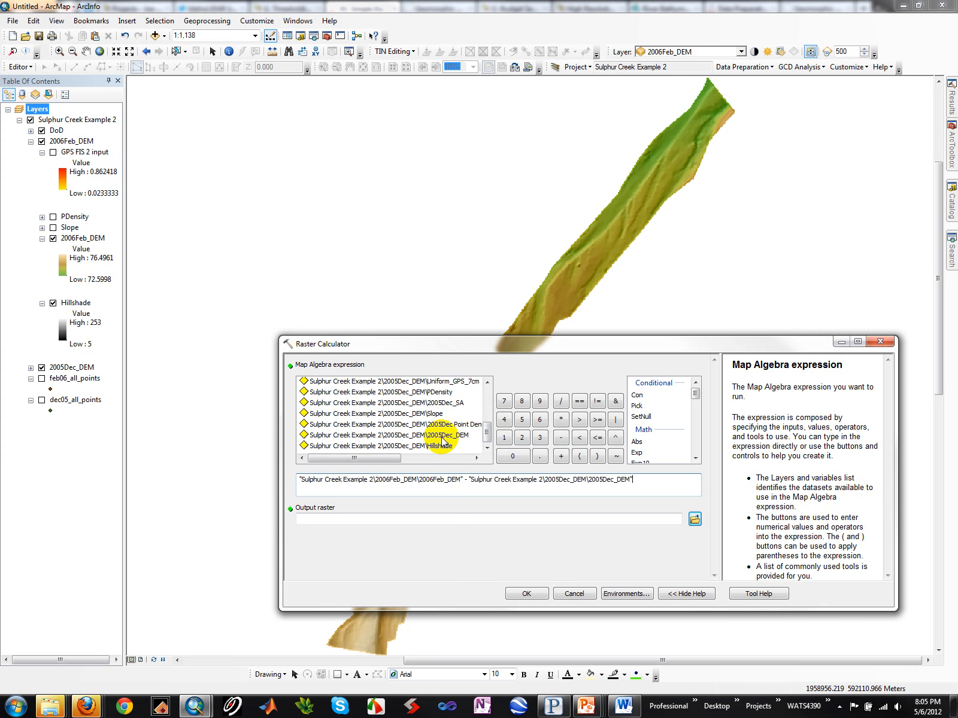
# Set the output raster to DoD_Example.img in the CA_SulphurCreek folder and run the calculation.
pyautogui.click(693, 520)
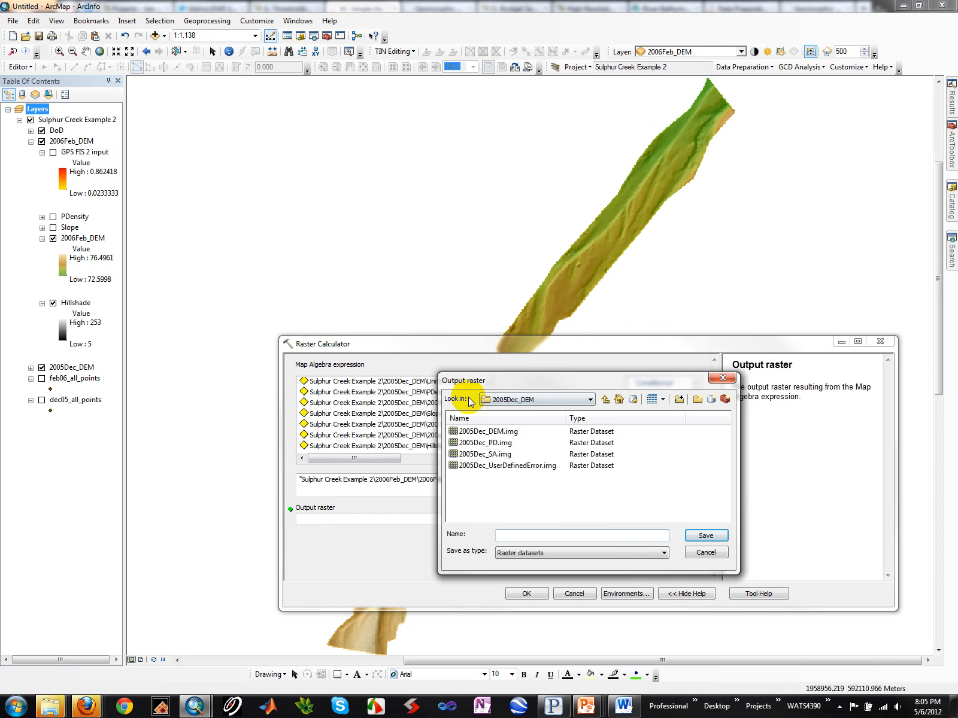
pyautogui.click(603, 399)
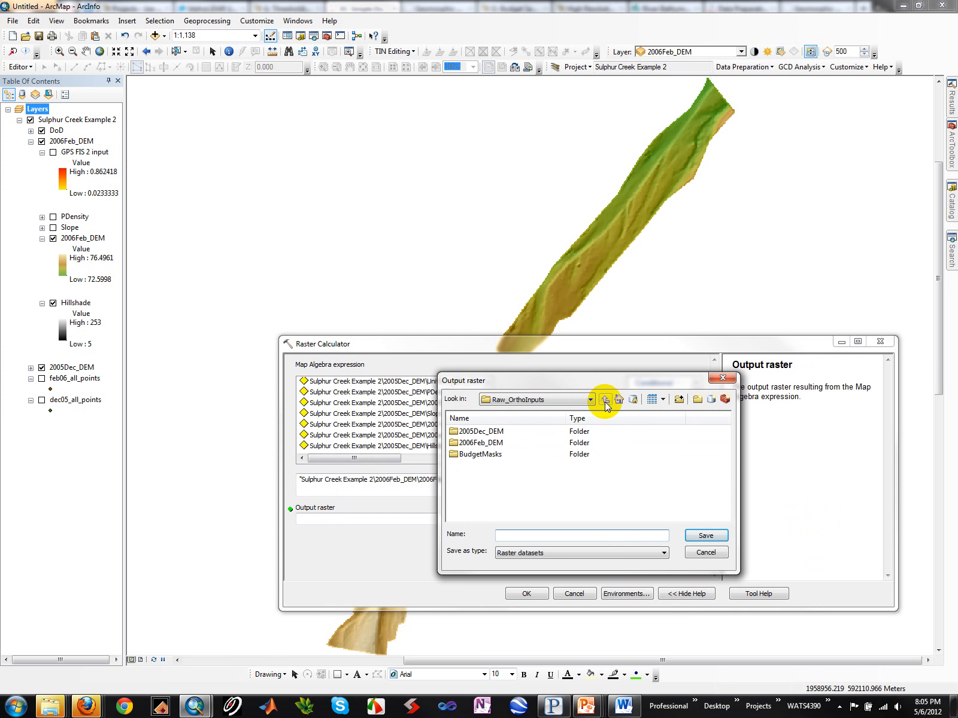
pyautogui.click(605, 399)
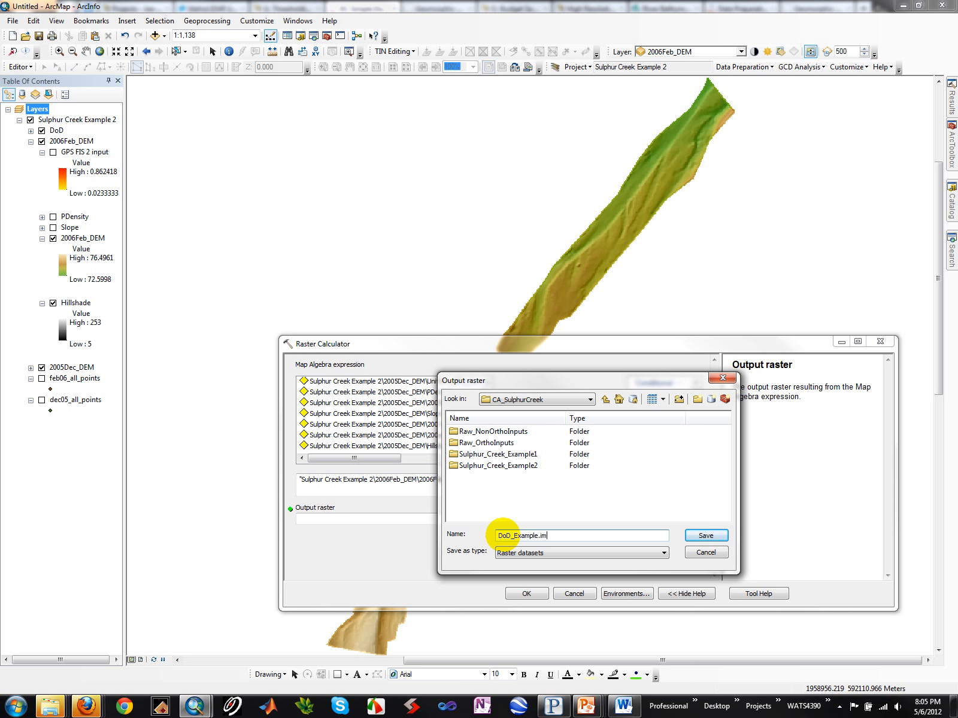
pyautogui.write('g')
pyautogui.press('Return')
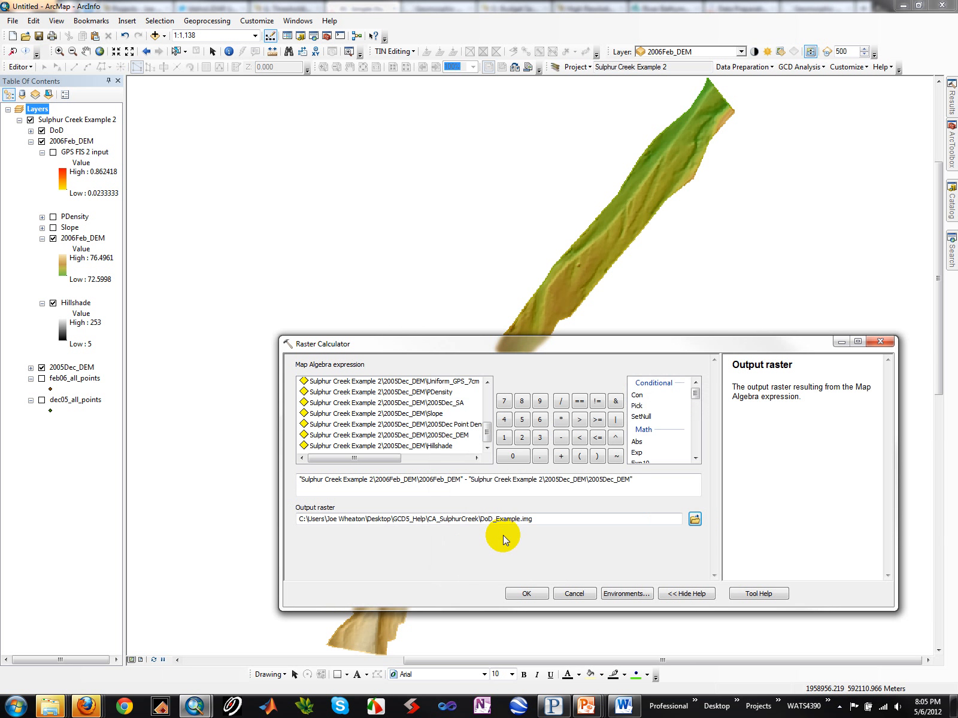
pyautogui.click(526, 593)
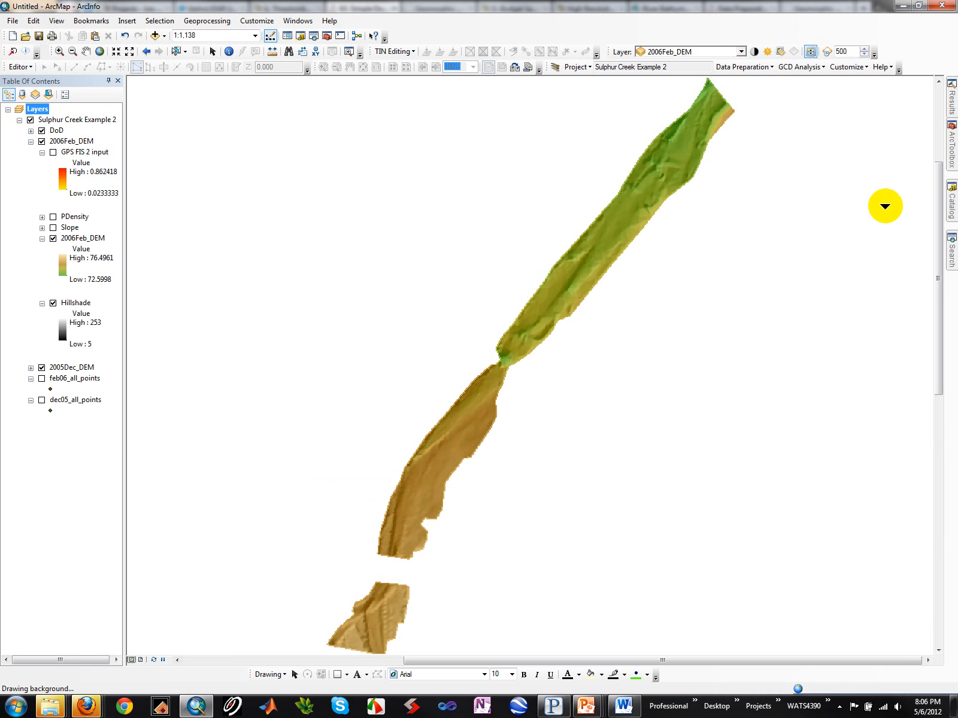
# Add the DoD_Example.img output from the session results to the map and move its layer above all other layers.
pyautogui.moveTo(951, 99)
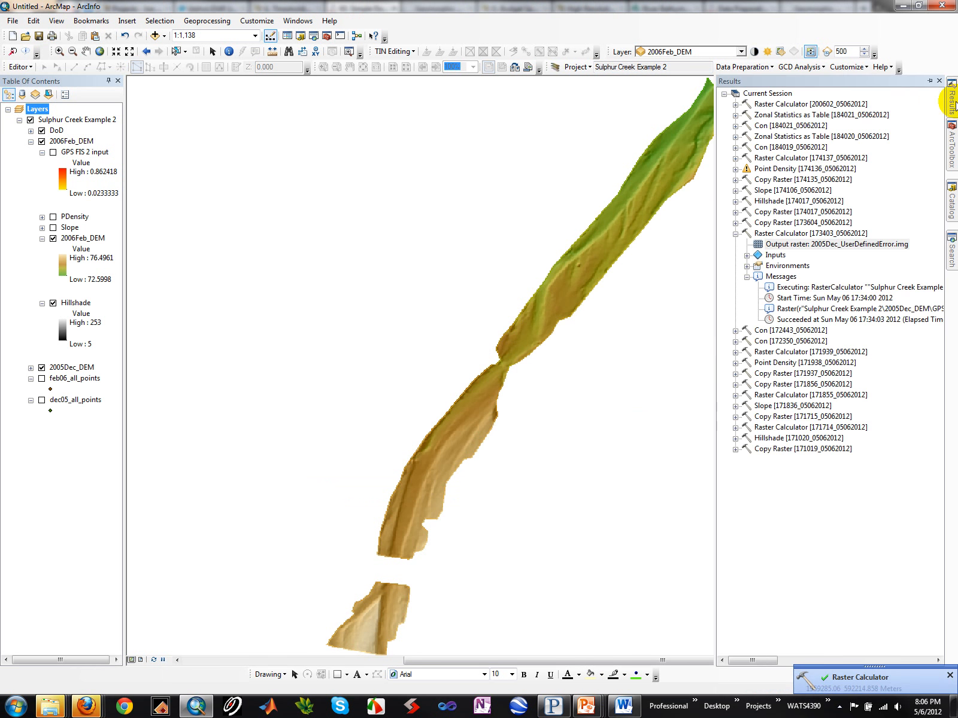
pyautogui.click(735, 104)
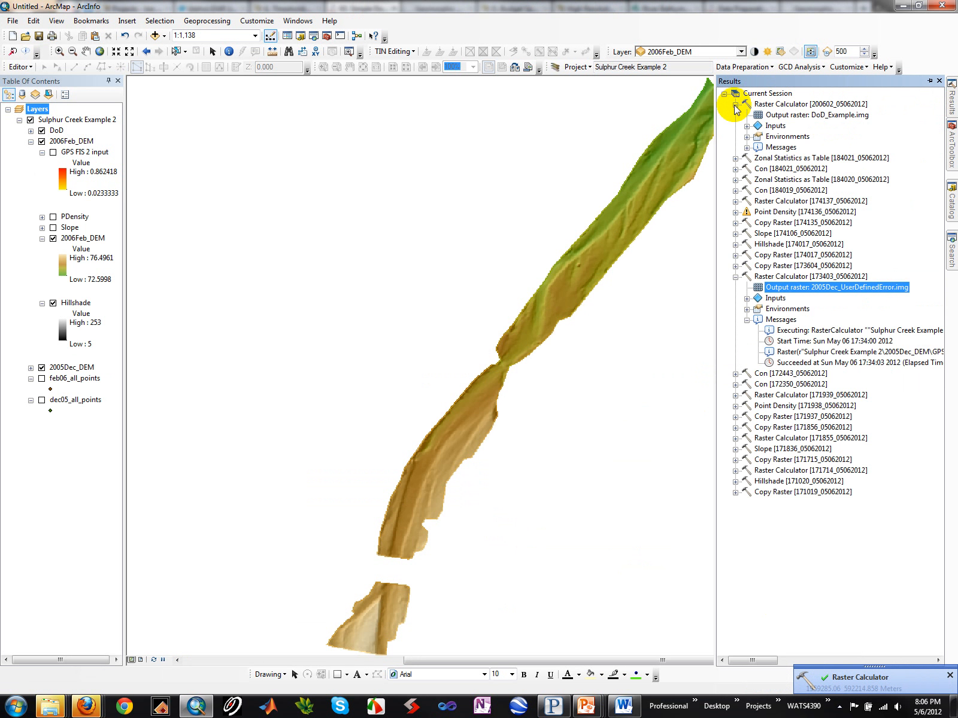
pyautogui.click(774, 116)
pyautogui.rightClick(775, 115)
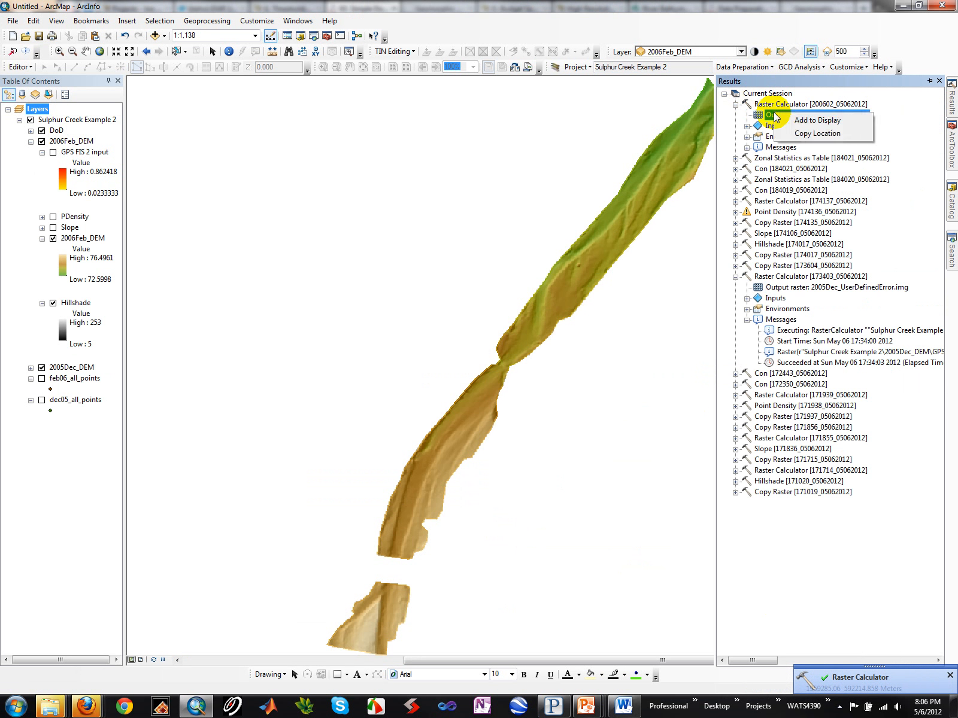
pyautogui.click(818, 121)
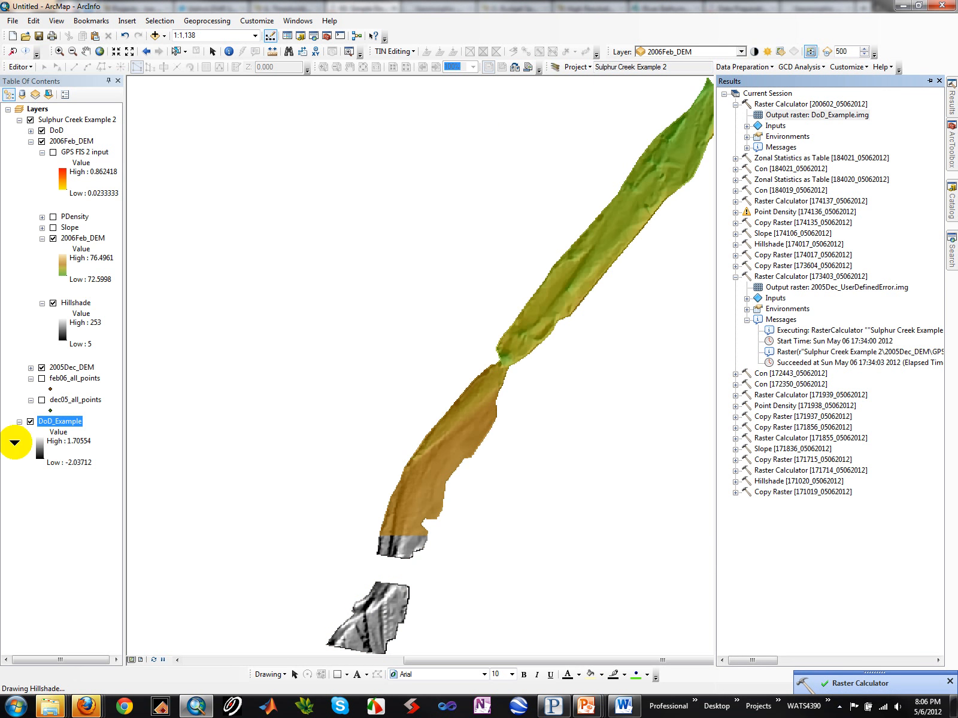
pyautogui.moveTo(48, 421); pyautogui.dragTo(73, 120)
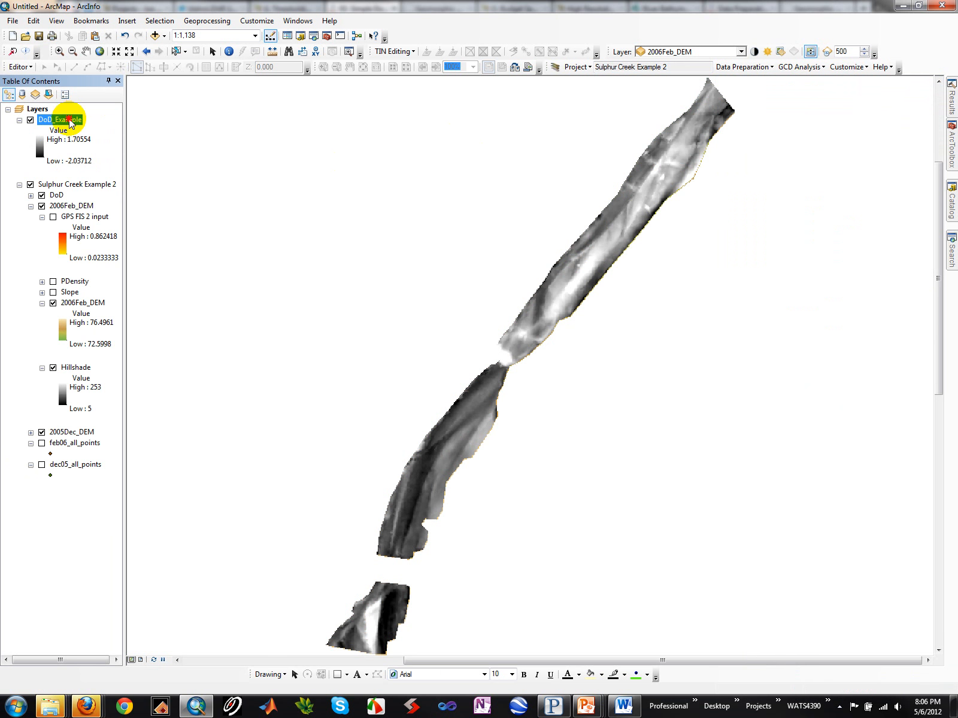
# Symbolize DoD_Example as Classified with symbology imported from the DoD: 2006Feb_DEM - 2005Dec_DEM layer, and expand its legend.
pyautogui.doubleClick(70, 122)
pyautogui.click(324, 264)
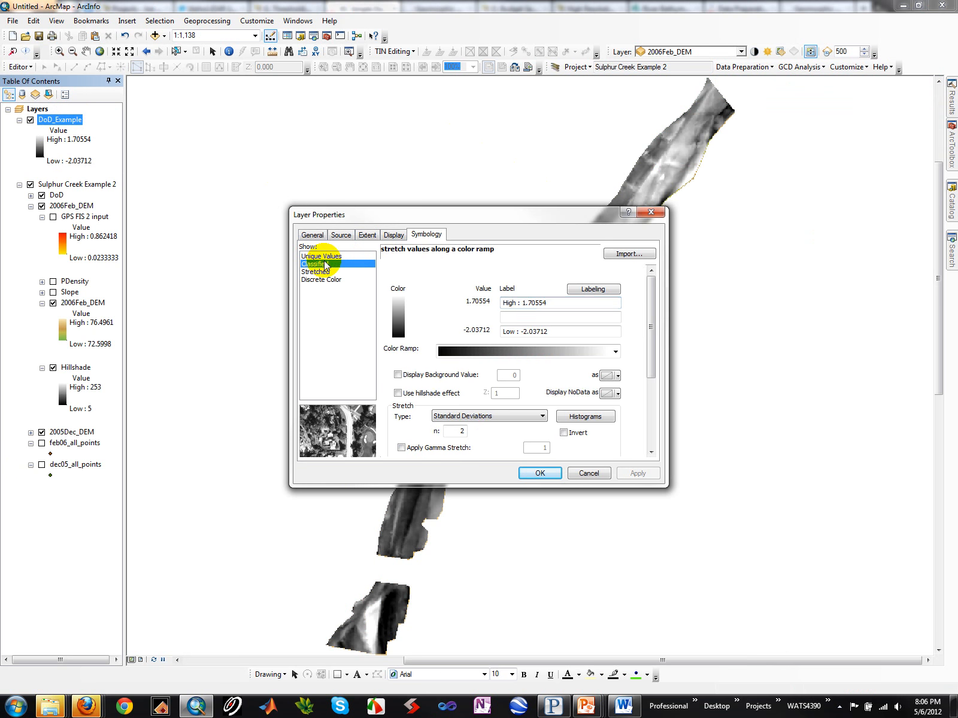
pyautogui.click(629, 258)
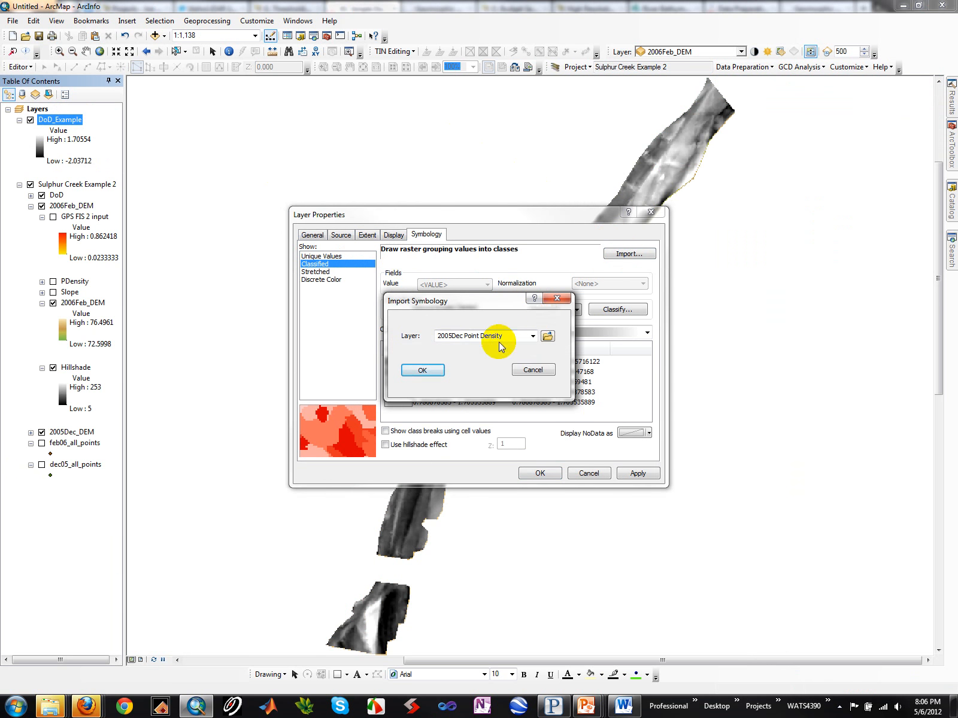
pyautogui.click(532, 336)
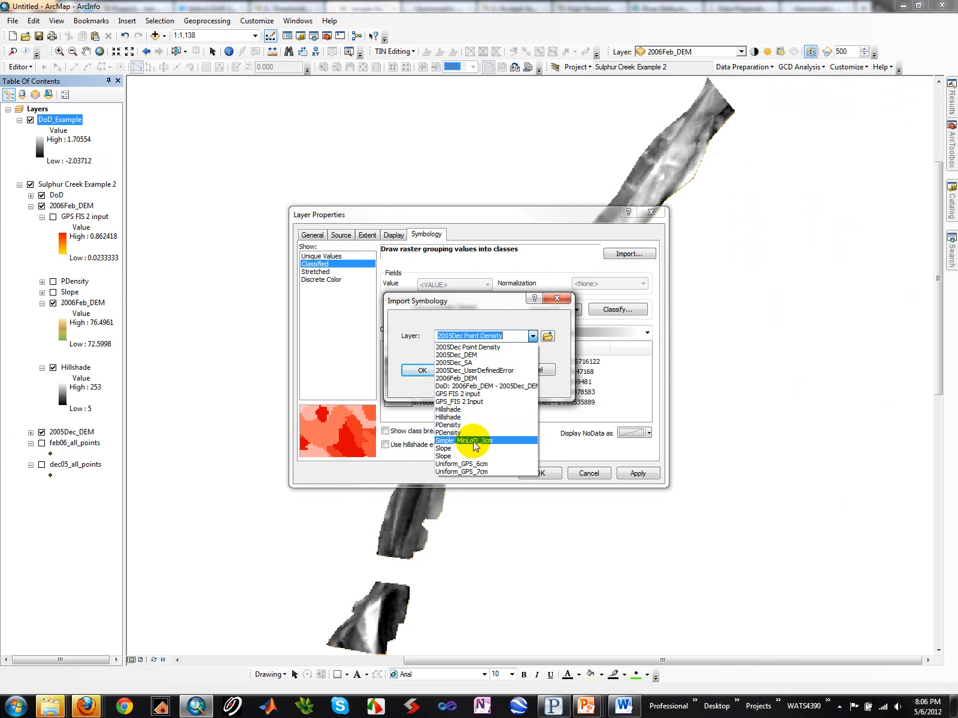
pyautogui.click(477, 386)
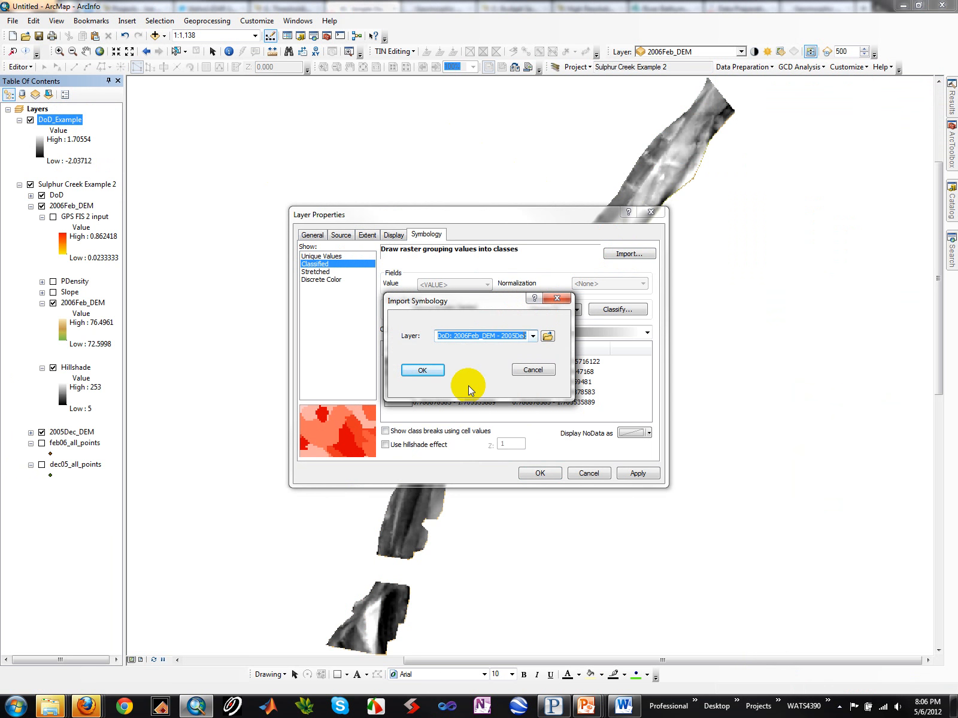
pyautogui.click(423, 370)
pyautogui.click(629, 473)
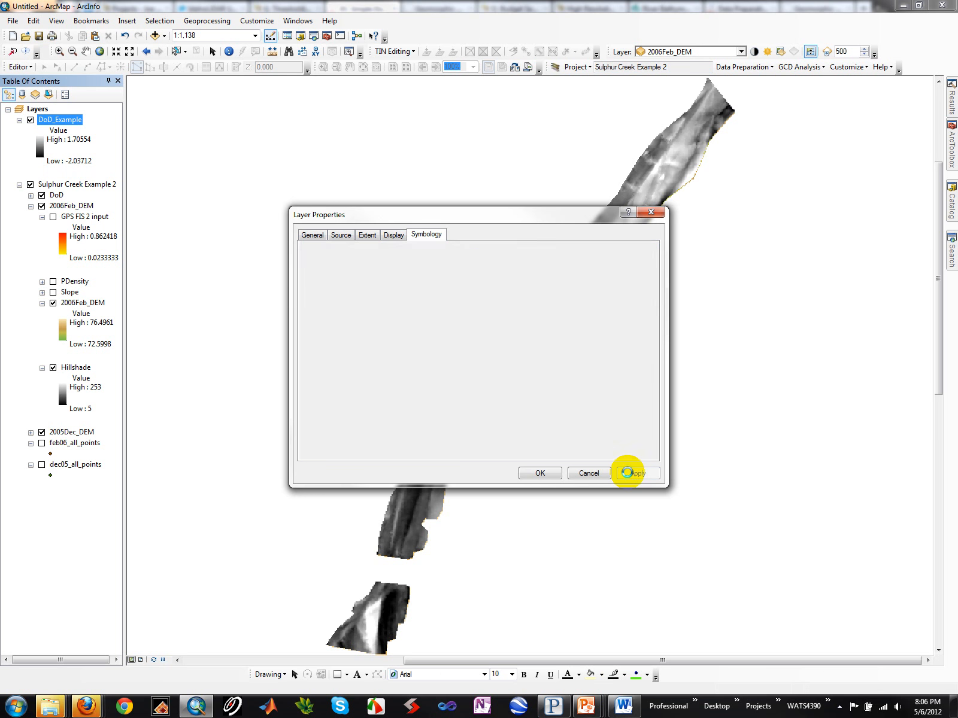
pyautogui.click(538, 473)
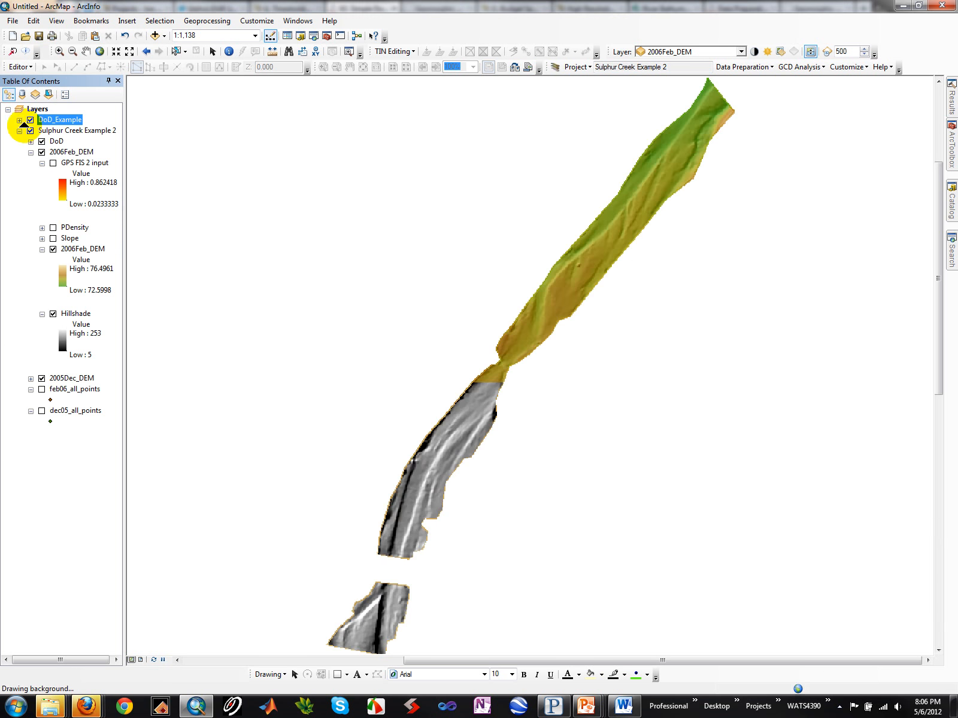
pyautogui.click(19, 121)
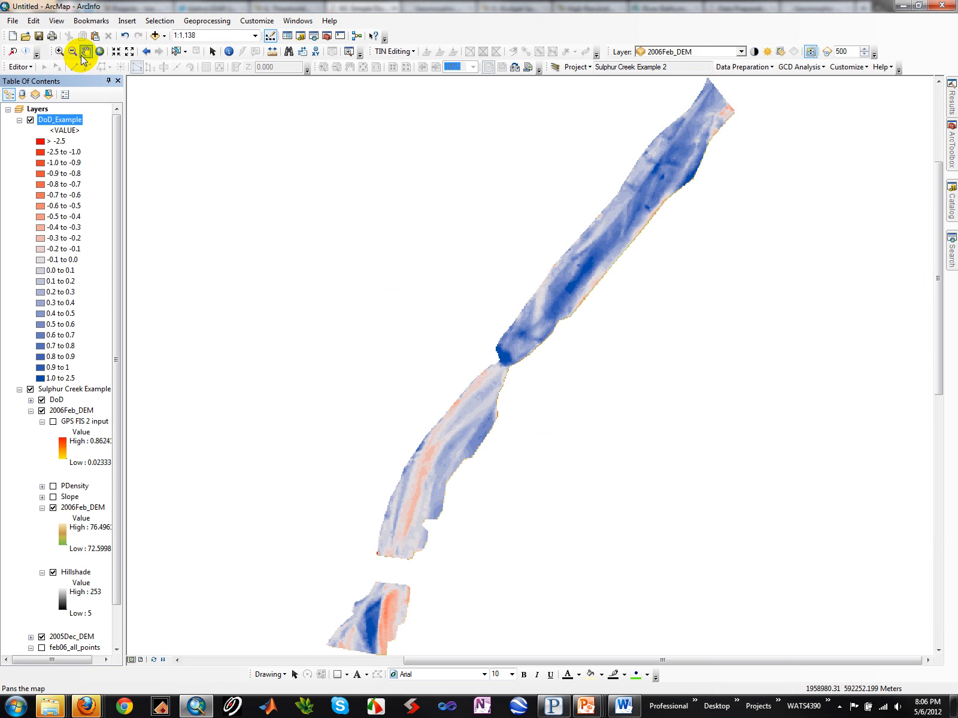
# Leave the swipe tool, search the tools for "raster calculator" and open Raster Calculator.
pyautogui.click(212, 53)
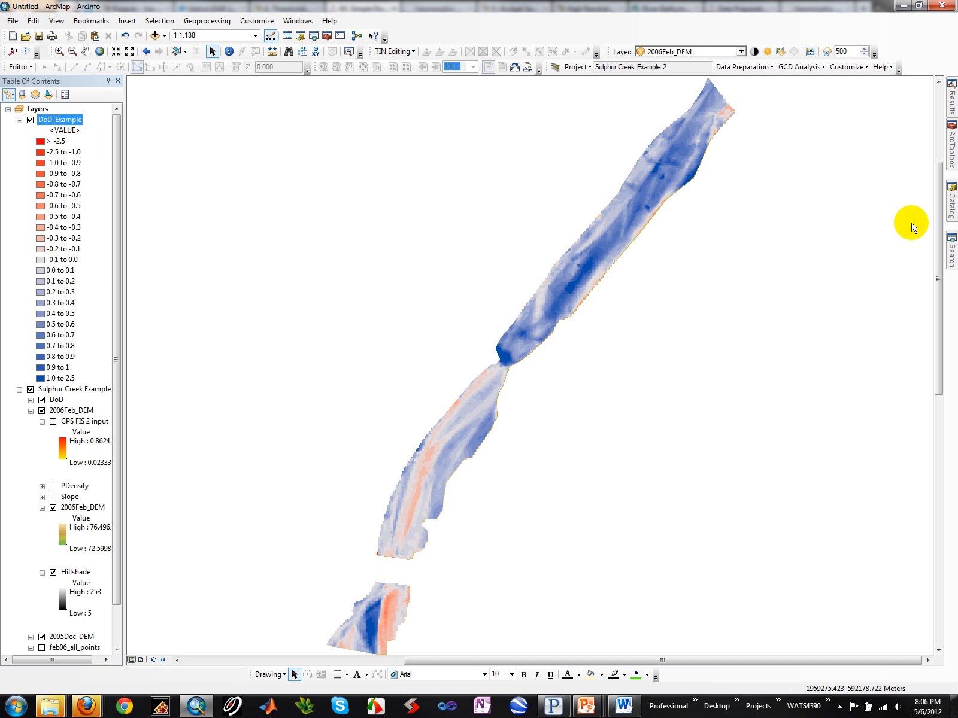
pyautogui.moveTo(951, 204)
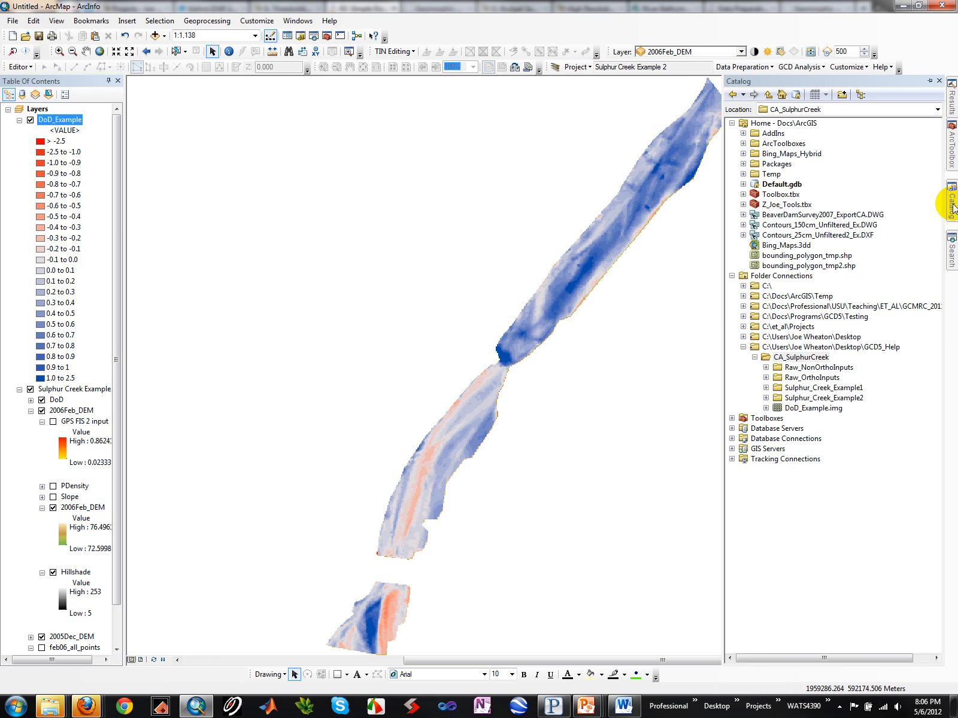
pyautogui.moveTo(948, 255)
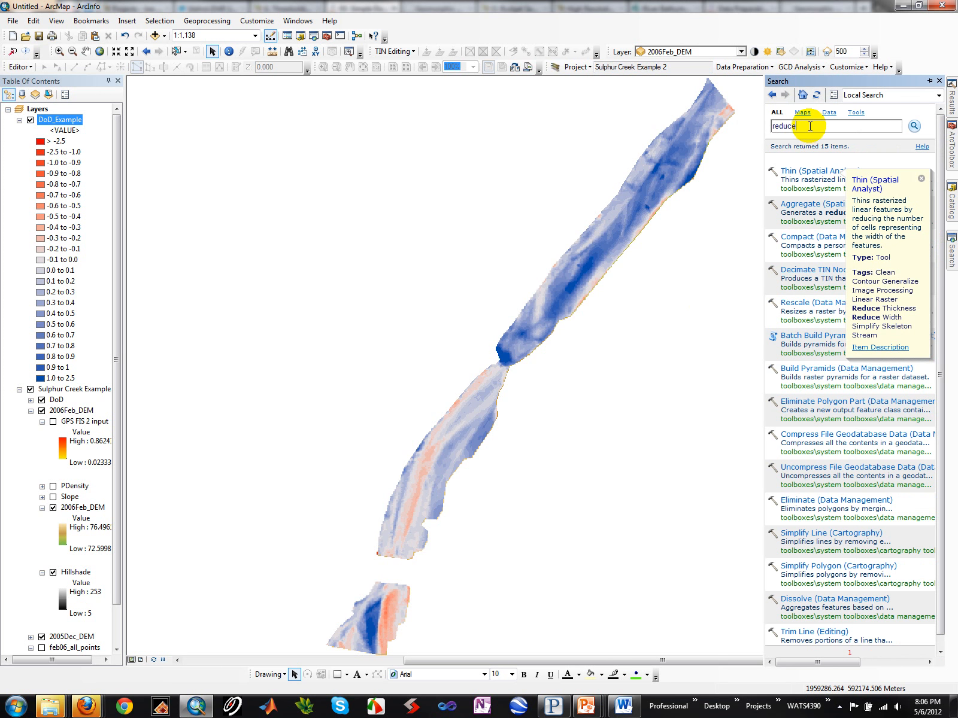
pyautogui.moveTo(807, 126); pyautogui.dragTo(768, 130)
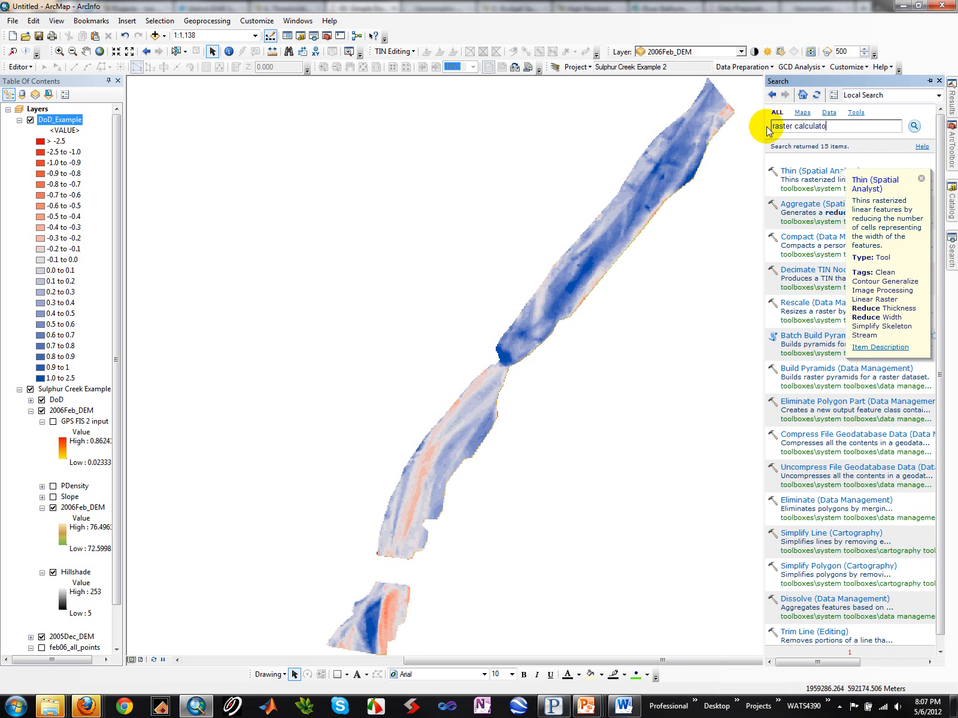
pyautogui.write('raster calculator')
pyautogui.press('Return')
pyautogui.click(813, 171)
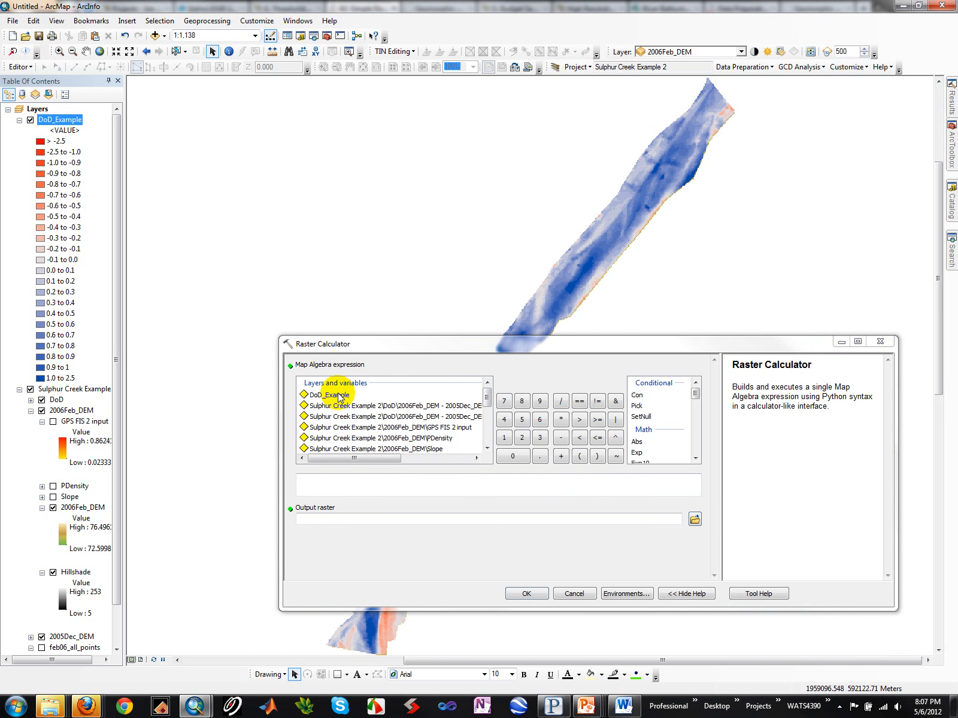
# Build the map algebra expression ("DoD_Example" > 0.1) | ("DoD_Example" < -0.1) in Raster Calculator.
pyautogui.doubleClick(330, 395)
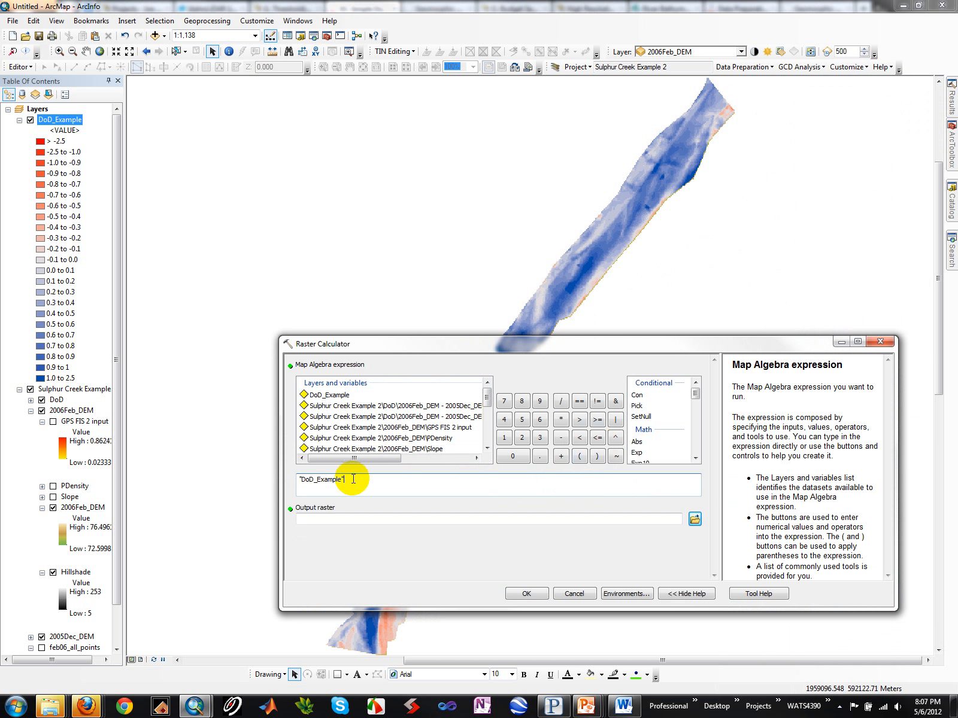
pyautogui.moveTo(358, 479); pyautogui.dragTo(255, 482)
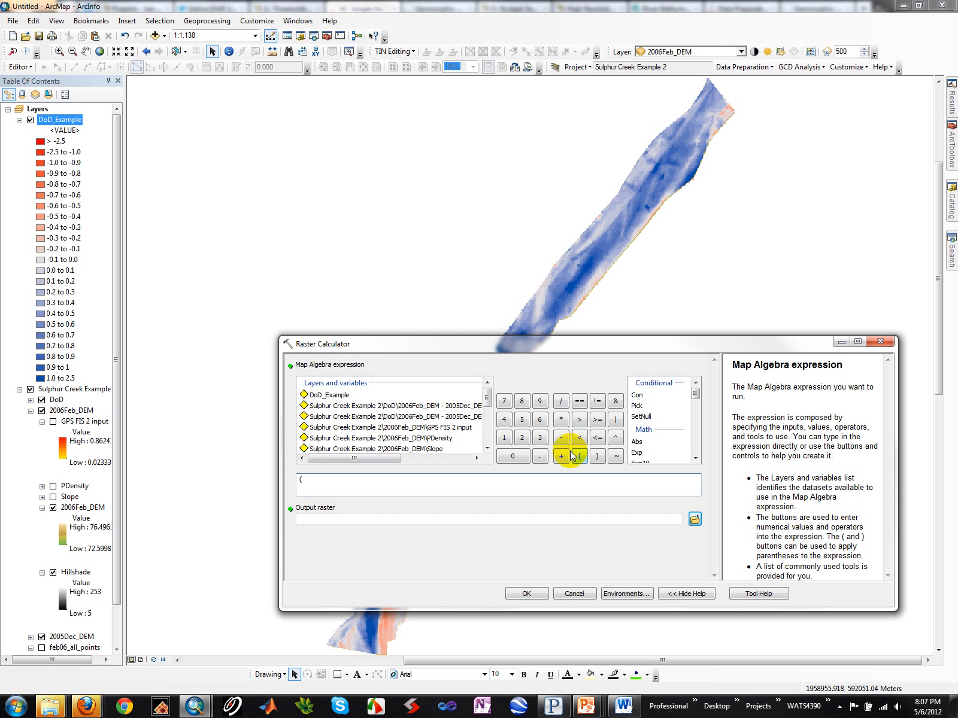
pyautogui.doubleClick(328, 396)
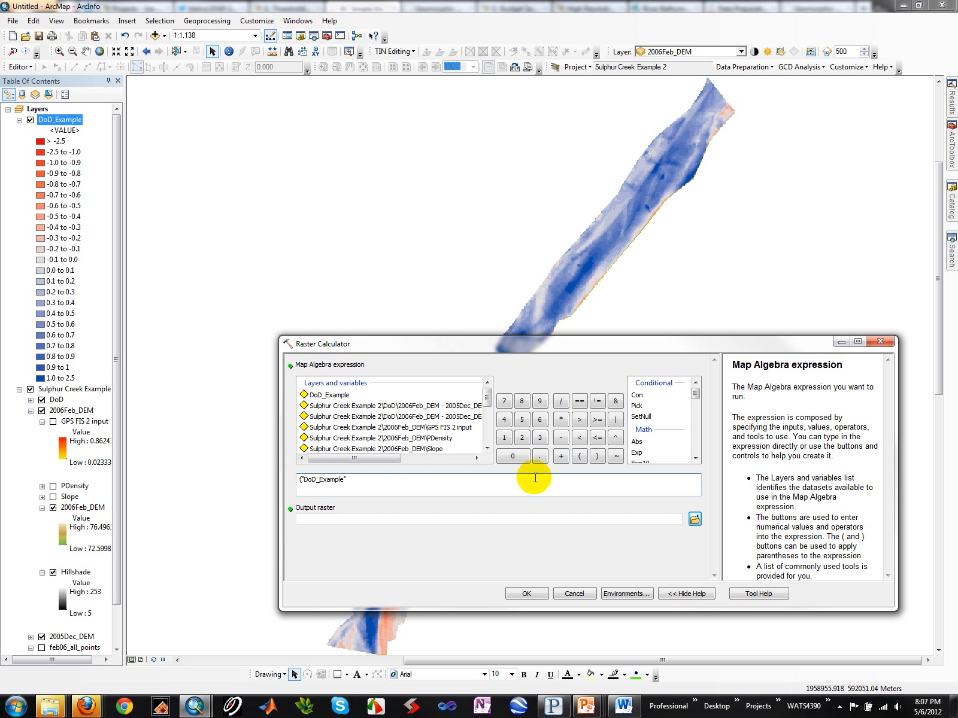
pyautogui.click(580, 442)
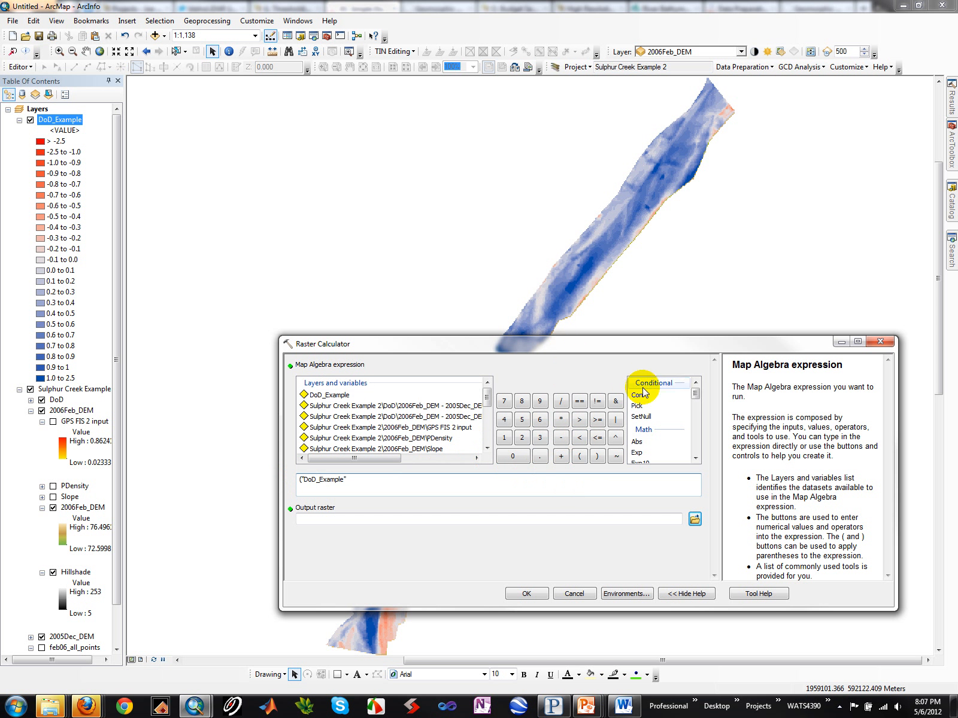
pyautogui.click(578, 422)
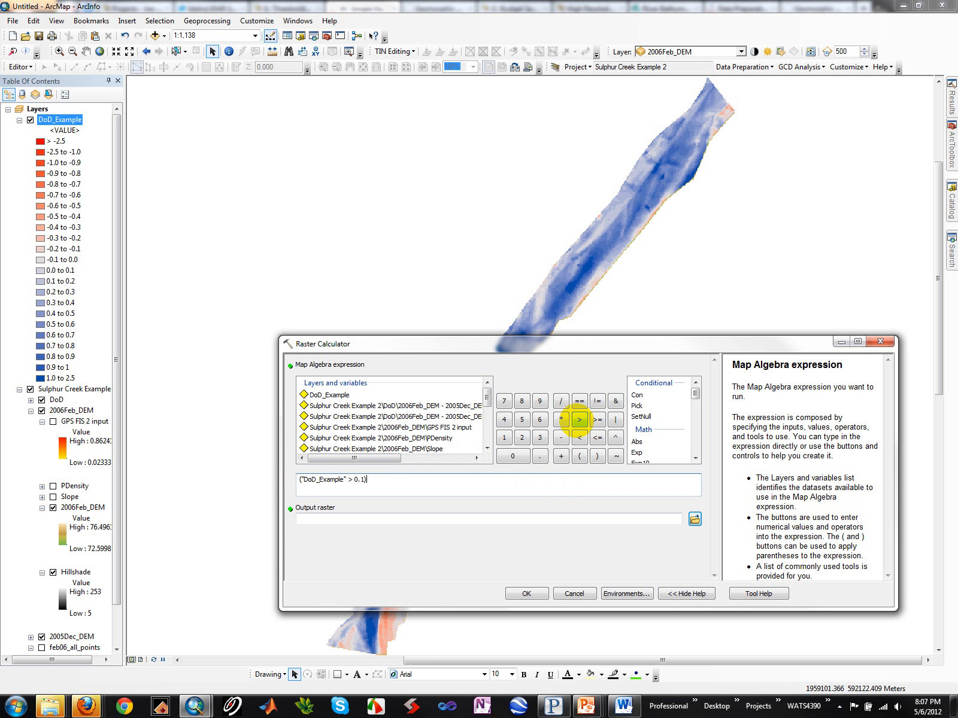
pyautogui.click(615, 421)
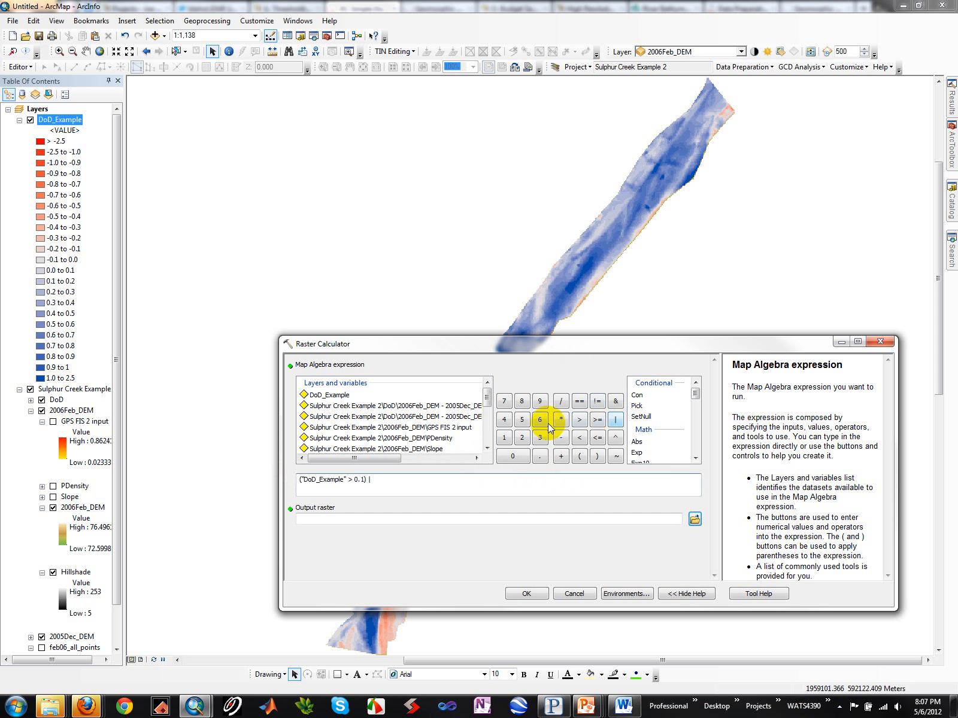
pyautogui.click(327, 394)
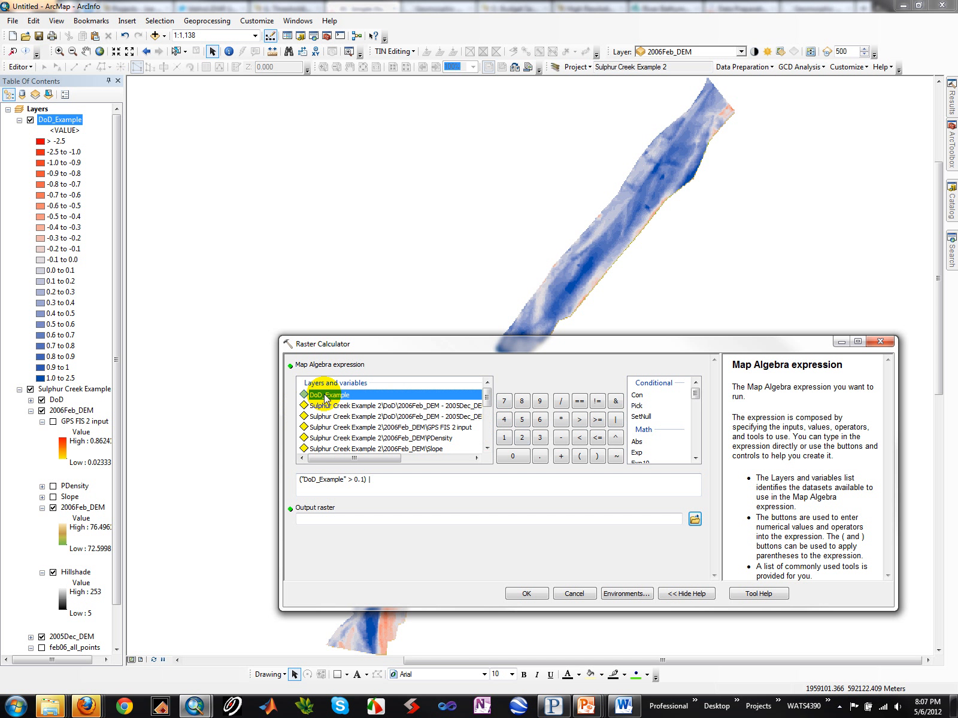
pyautogui.click(579, 456)
pyautogui.click(328, 396)
pyautogui.doubleClick(328, 397)
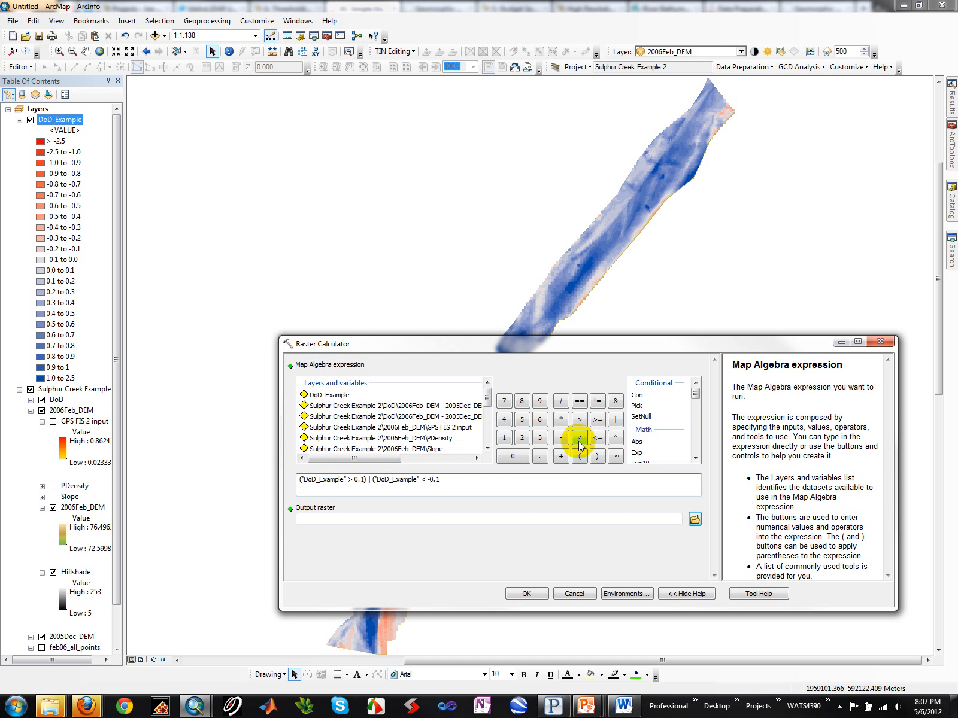
# Set the output raster to DoD_ThresholdMAsk_10cm.img in the CA_SulphurCreek folder and run the calculation.
pyautogui.click(693, 519)
pyautogui.click(488, 477)
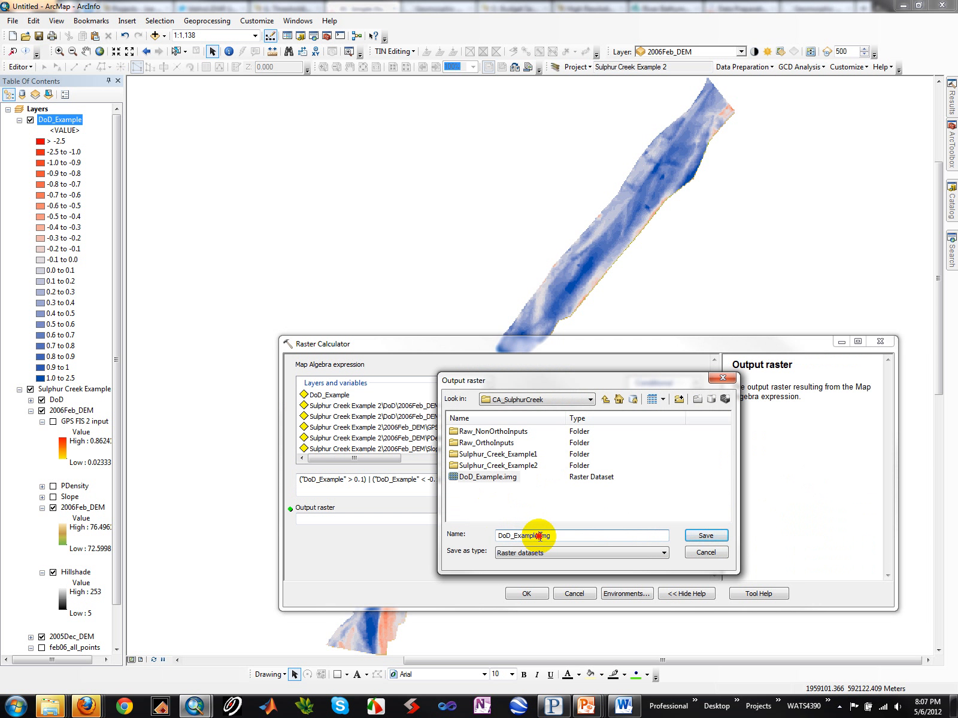
pyautogui.moveTo(539, 535); pyautogui.dragTo(513, 535)
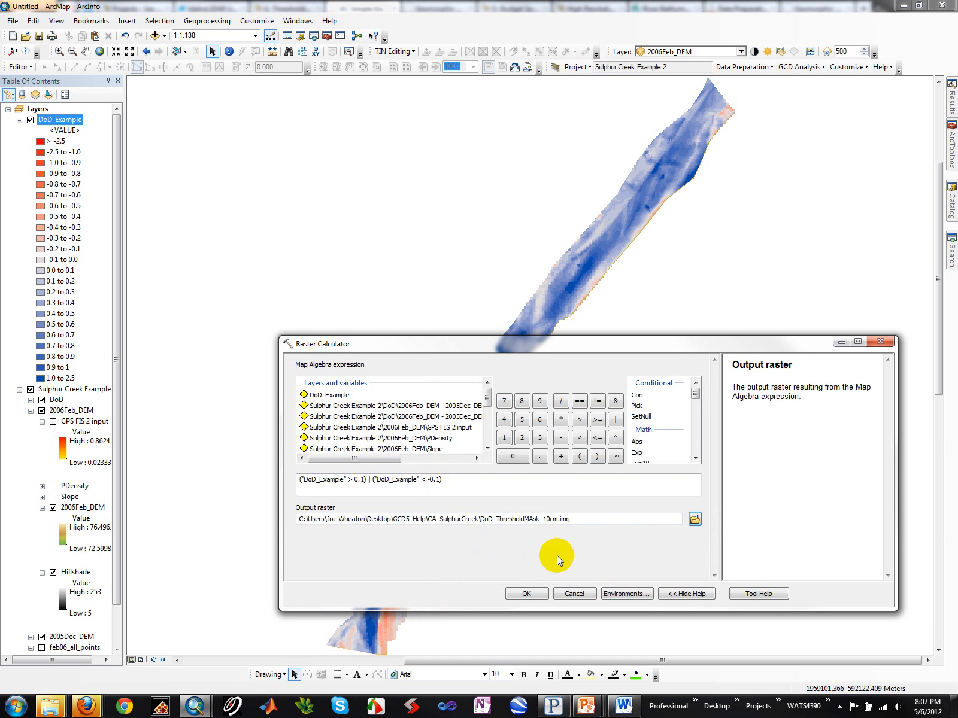
pyautogui.click(527, 594)
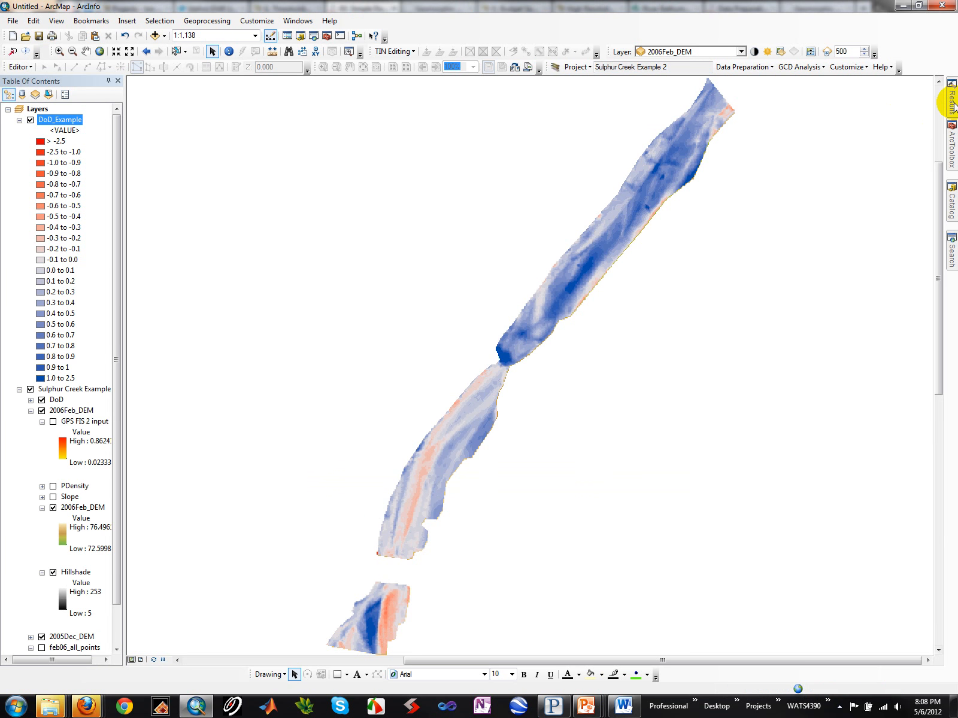
# Enable adding results of geoprocessing operations to the display, and add the DoD_ThresholdMAsk_10cm.img output from the session results to the map.
pyautogui.click(951, 101)
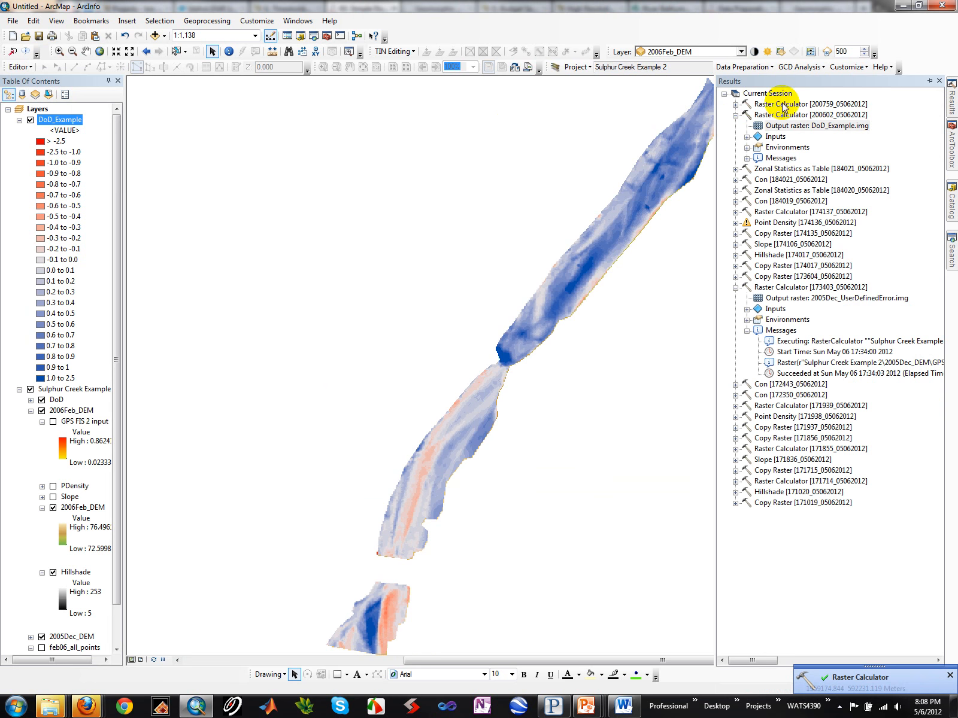
pyautogui.click(735, 104)
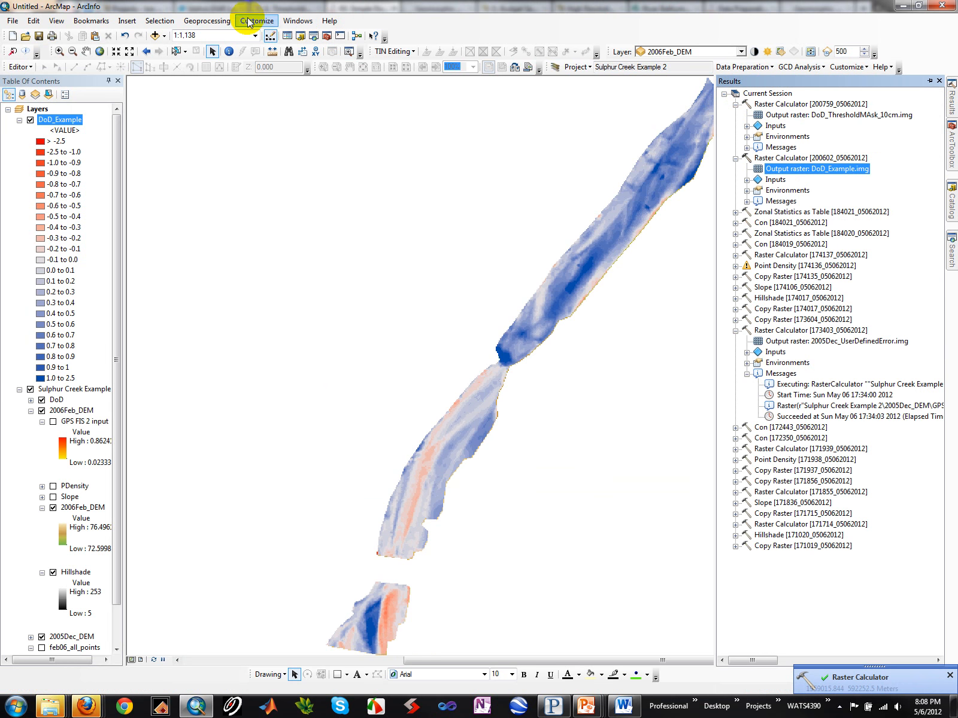
pyautogui.click(220, 21)
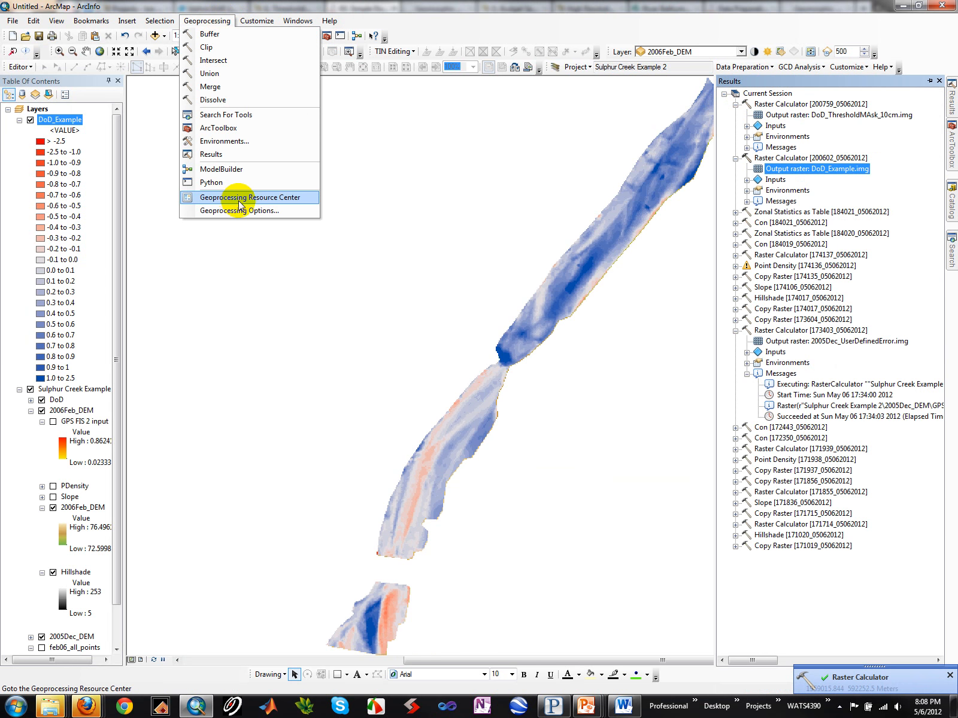
pyautogui.click(255, 210)
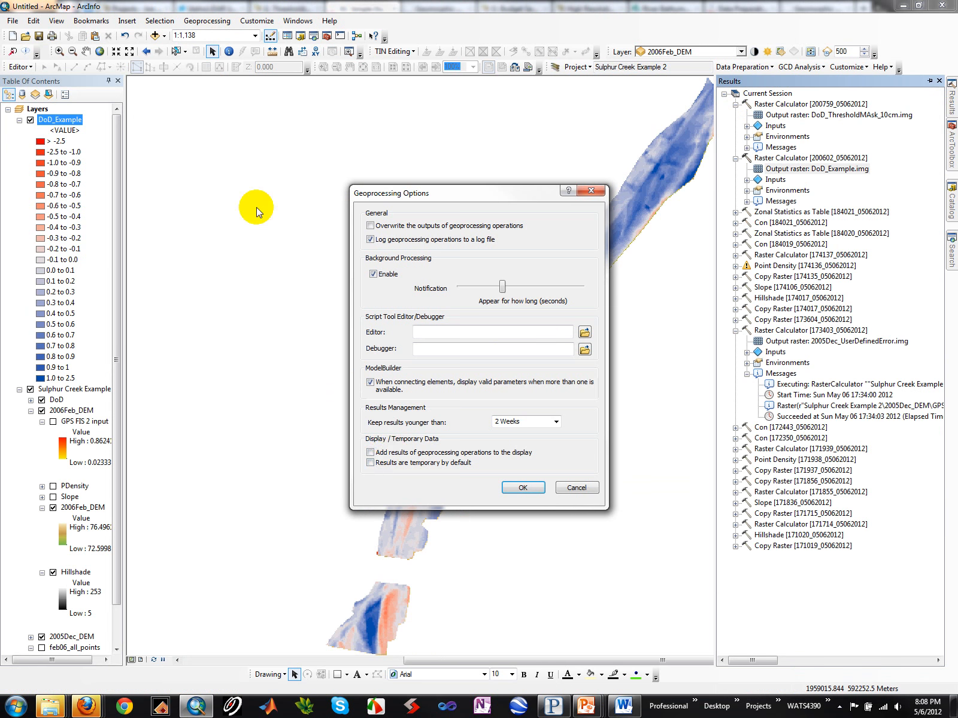
pyautogui.click(370, 452)
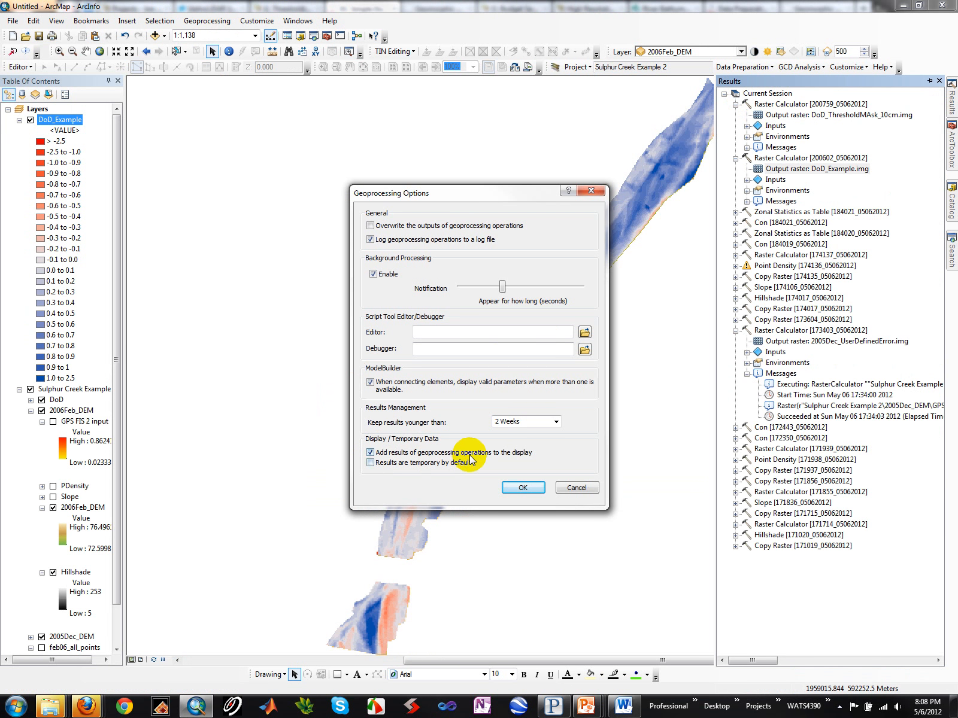
pyautogui.click(523, 487)
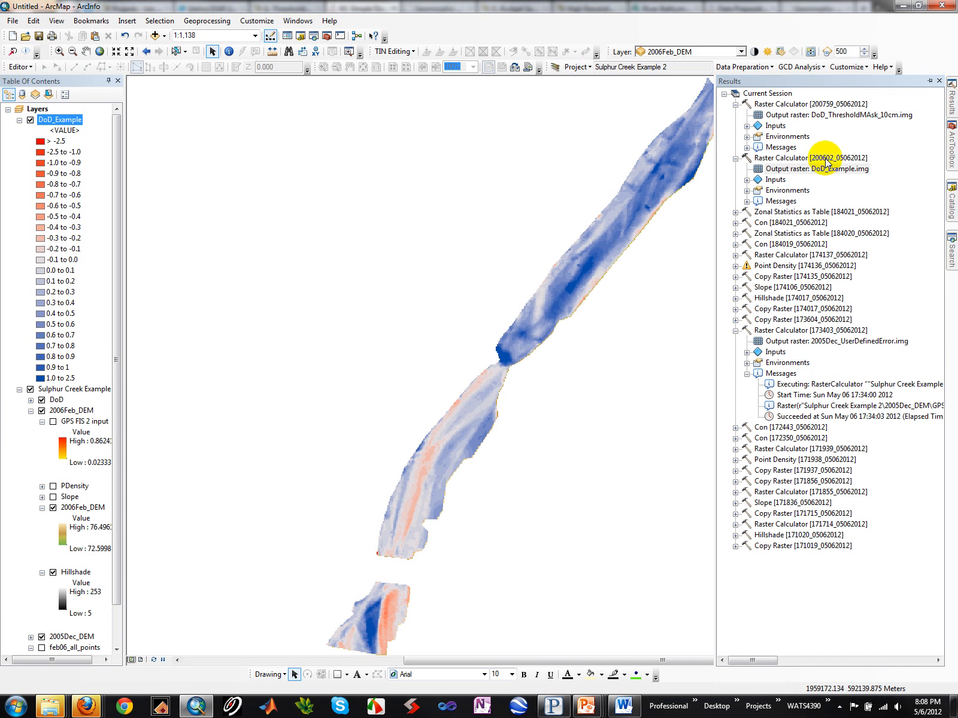
pyautogui.rightClick(782, 115)
pyautogui.click(805, 124)
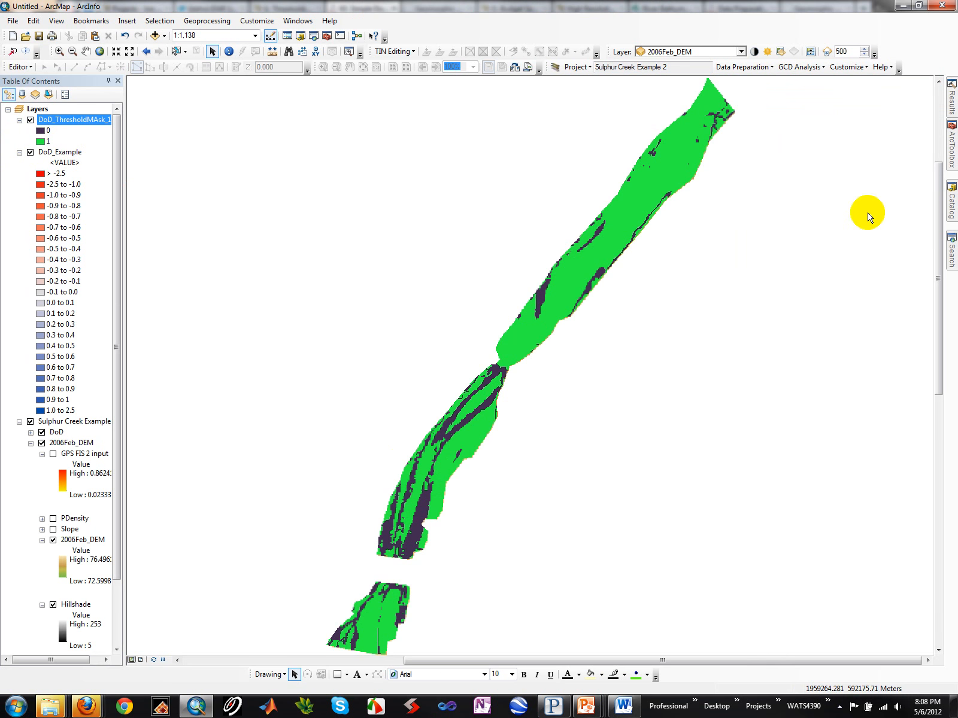
# Search the tools for "reclassify" and open the Reclassify (3D Analyst) tool.
pyautogui.click(952, 261)
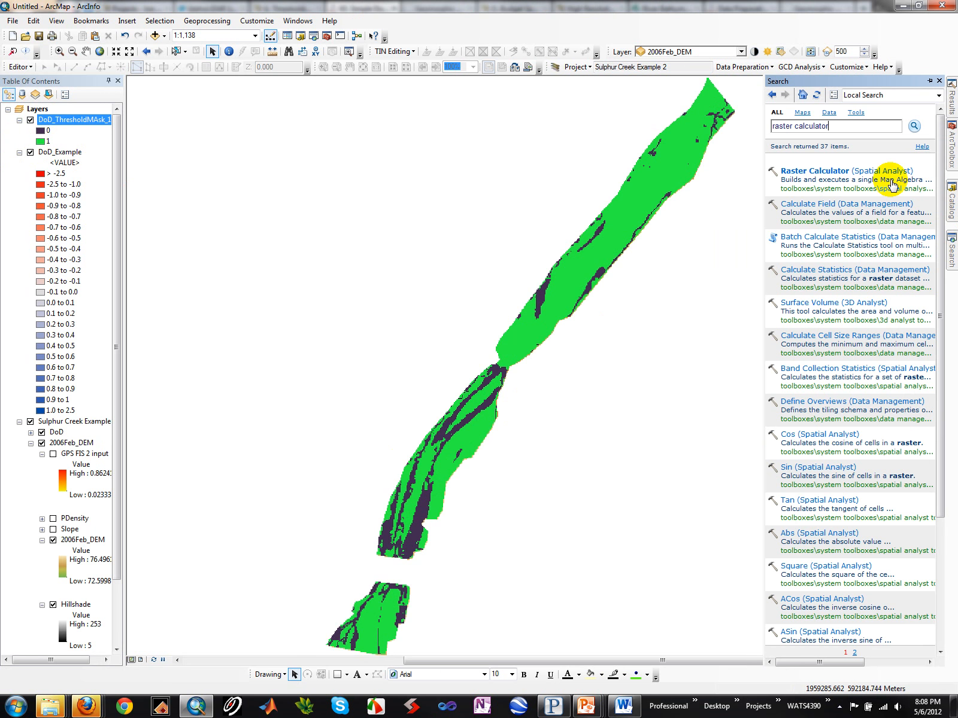
pyautogui.moveTo(831, 125); pyautogui.dragTo(743, 127)
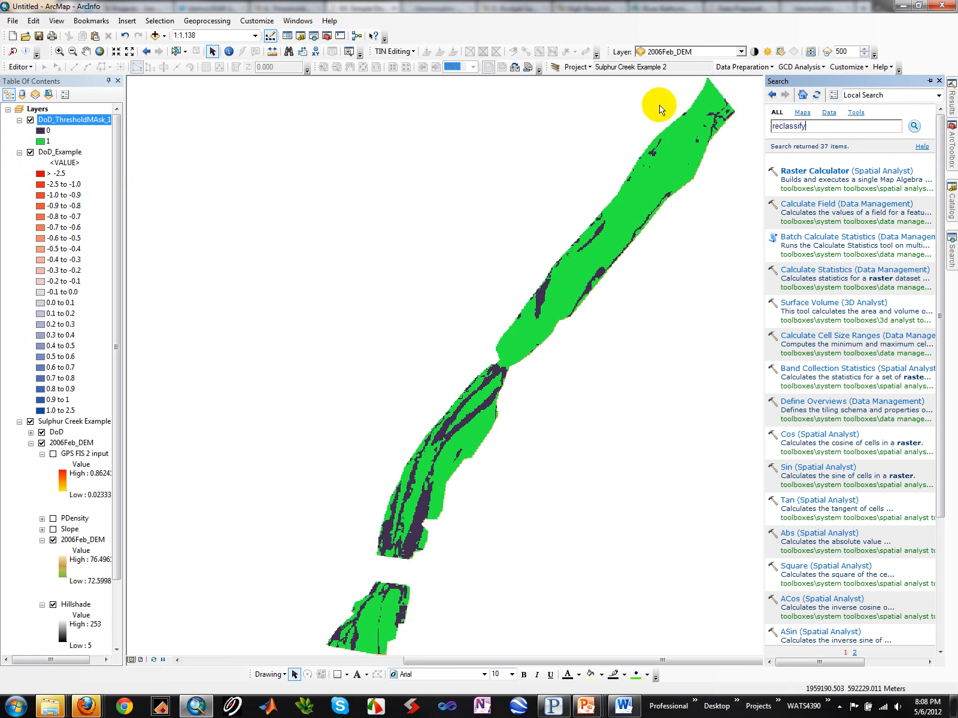
pyautogui.press('Return')
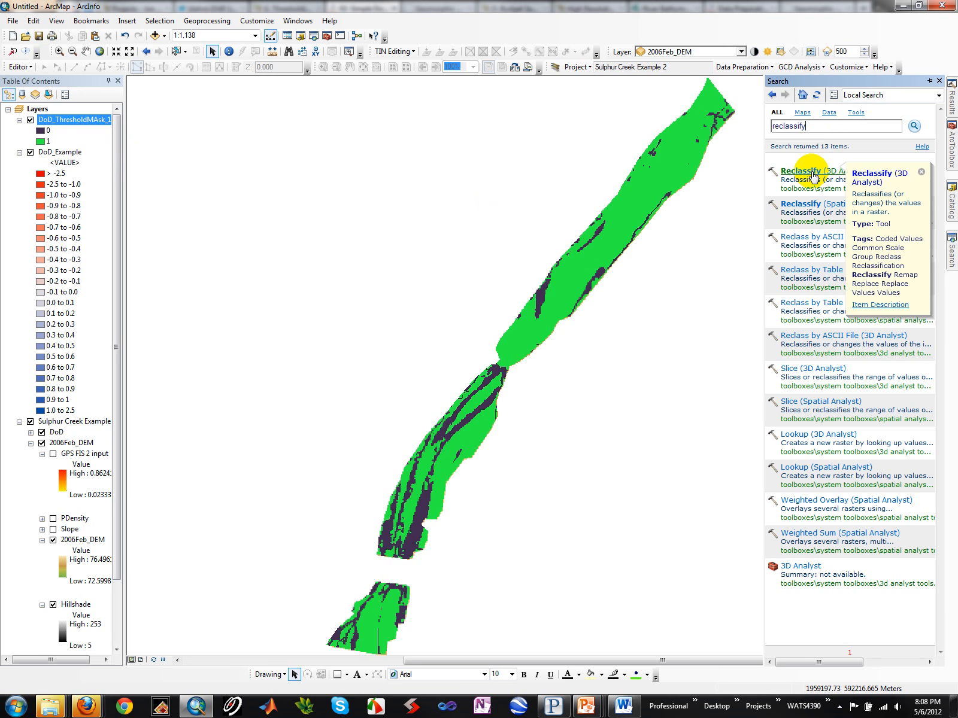
pyautogui.click(798, 173)
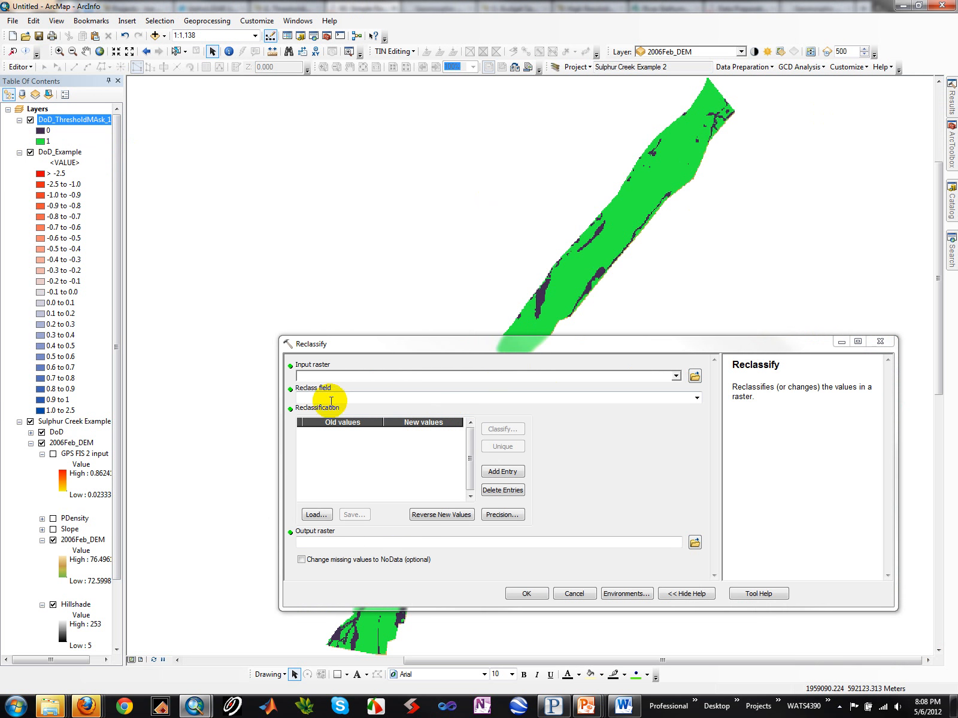
# Use DoD_ThresholdMAsk_10cm as the input raster and reclassify old value 0 to NoData and old value 1 to 1.
pyautogui.click(676, 377)
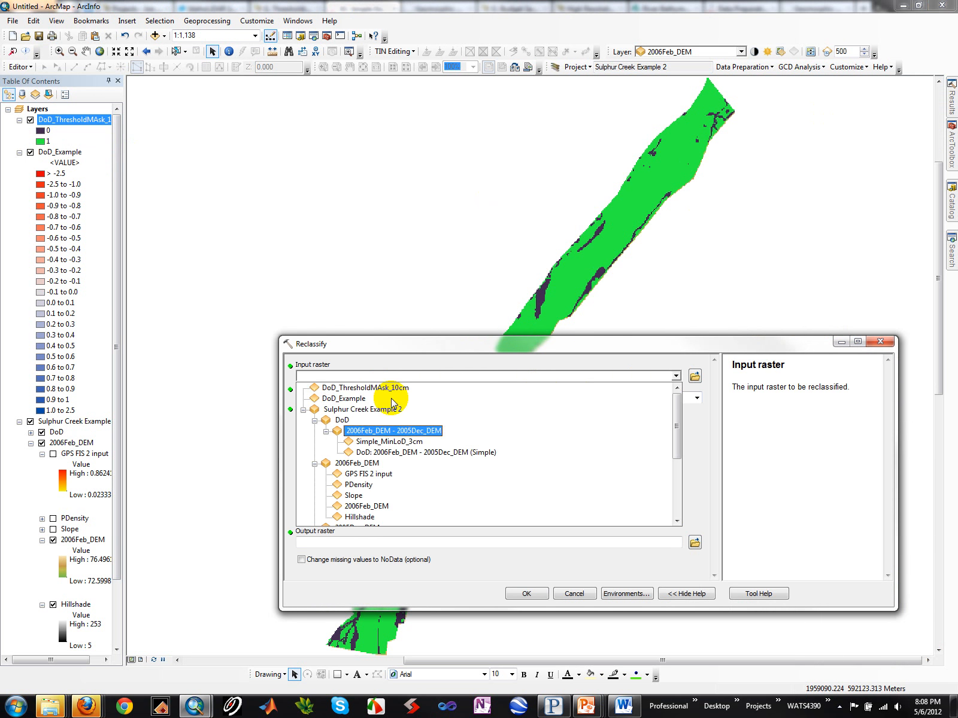
pyautogui.click(385, 388)
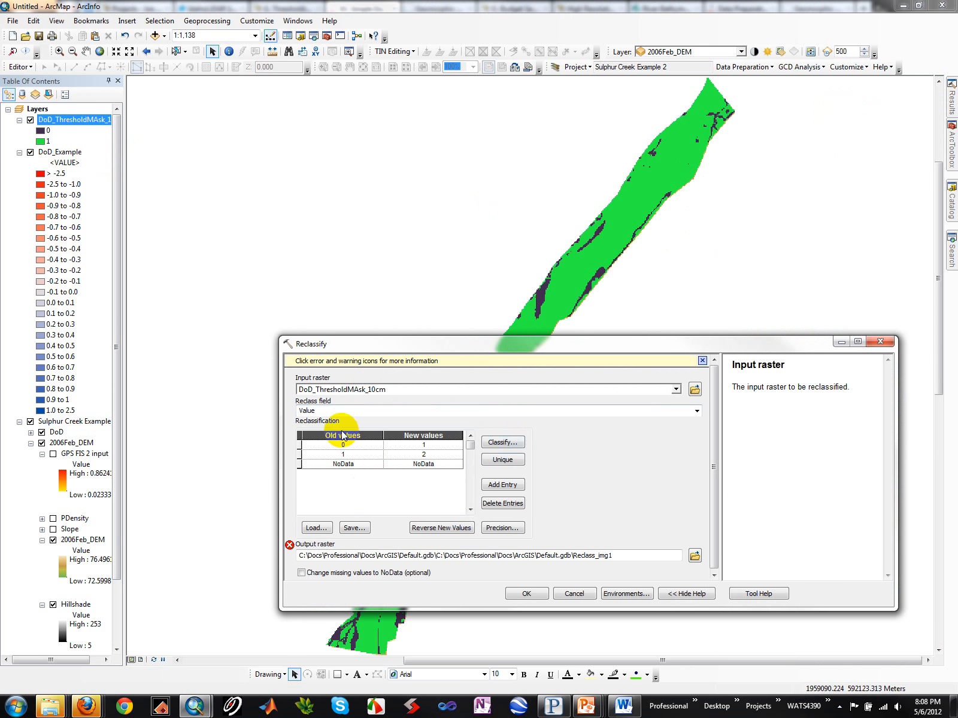
pyautogui.click(424, 445)
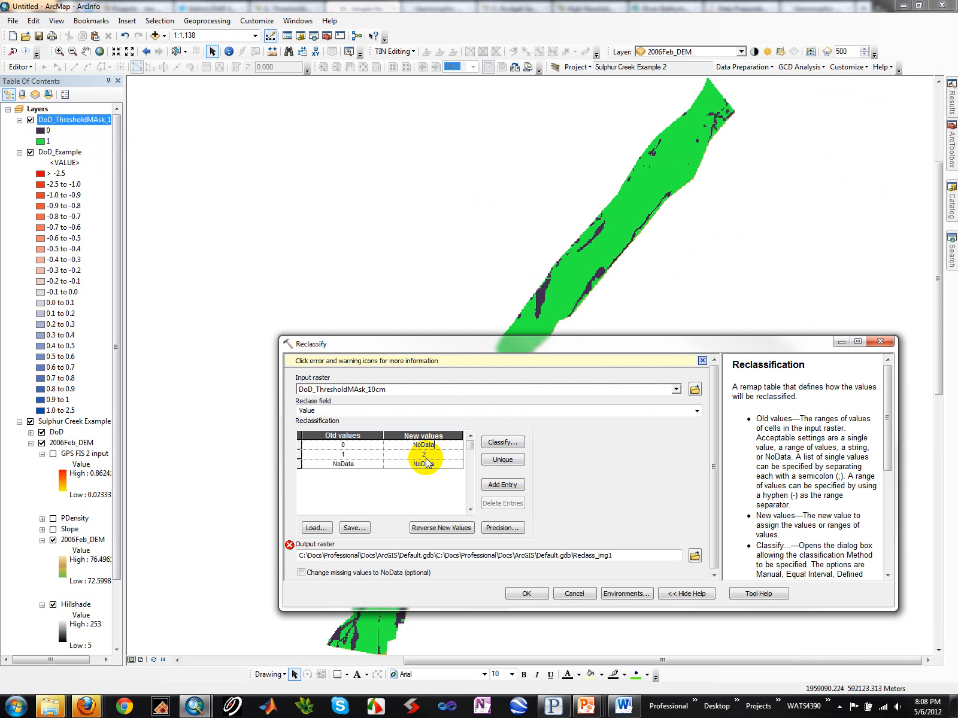
pyautogui.click(426, 455)
pyautogui.write('21')
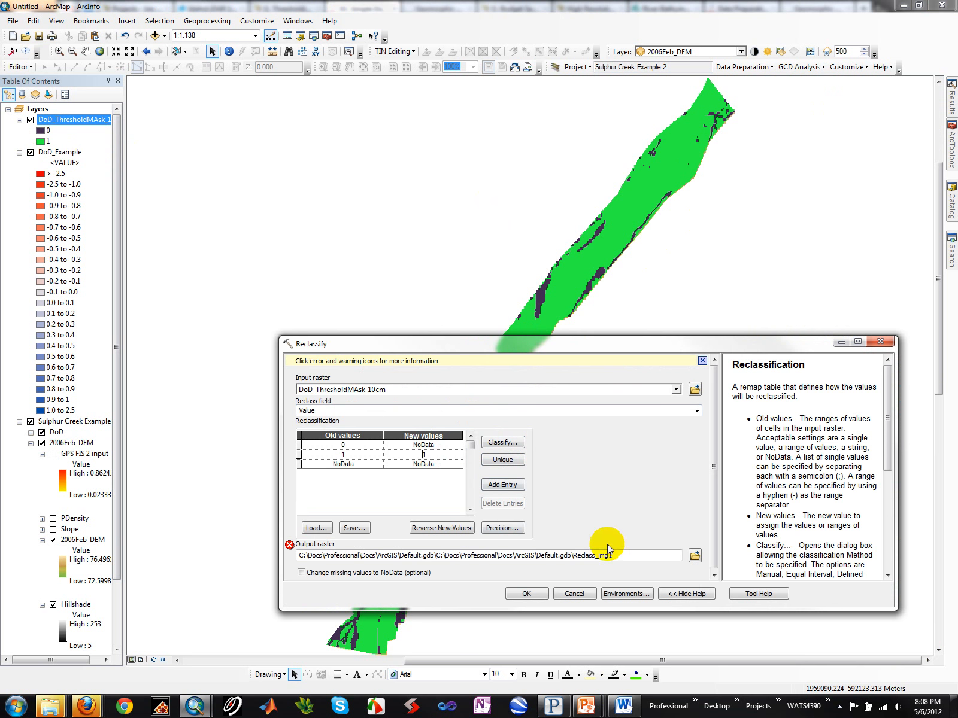
# Run the reclassification with output DoD_ThresholdMAsk_10cm_Reclass.img in CA_SulphurCreek, and hide the original DoD_ThresholdMAsk_10cm layer.
pyautogui.click(693, 556)
pyautogui.click(693, 556)
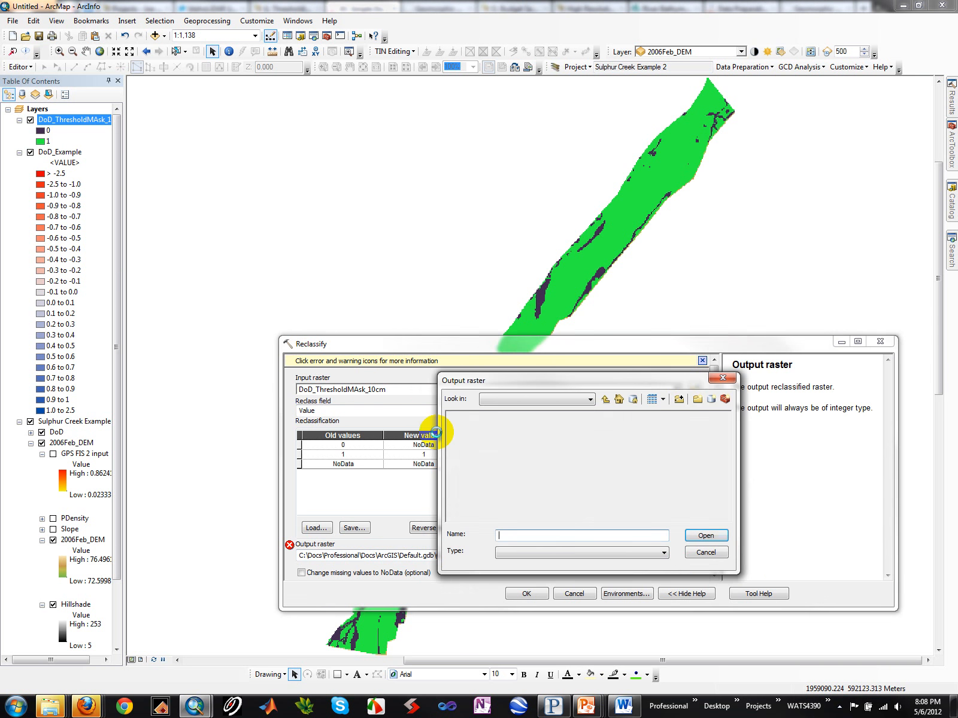
pyautogui.click(491, 487)
pyautogui.click(573, 534)
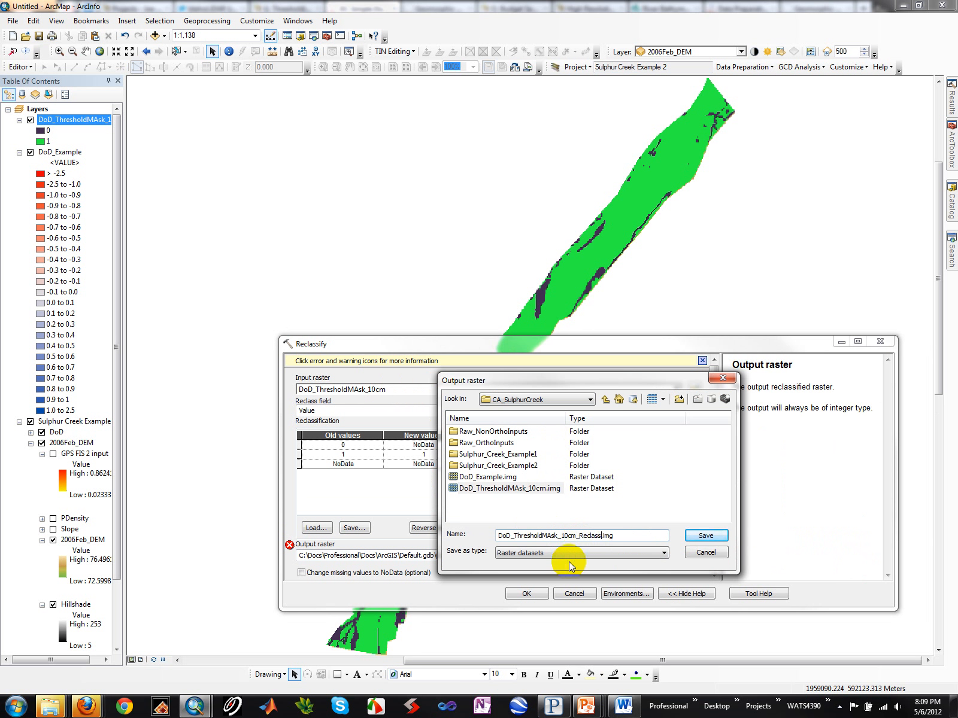
pyautogui.press('Return')
pyautogui.click(533, 591)
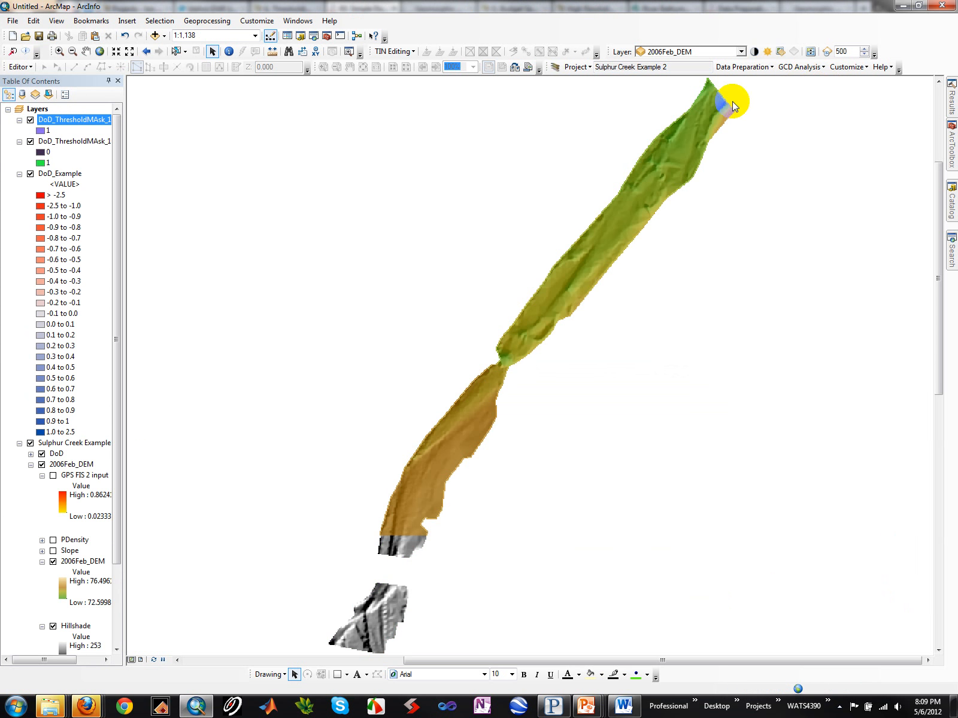
pyautogui.click(30, 142)
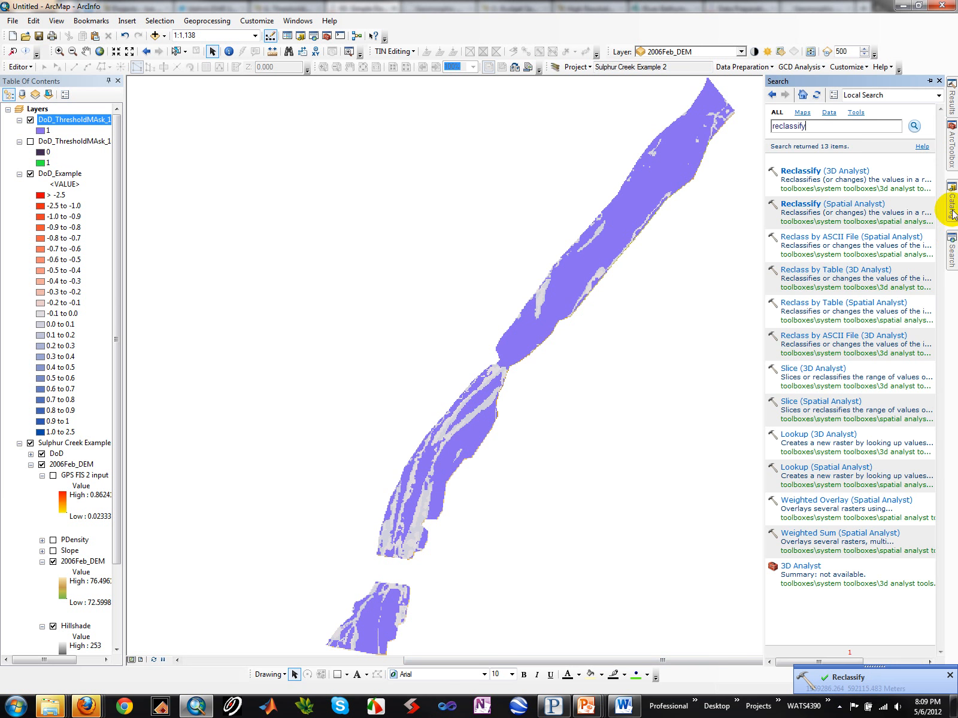
# Open the Raster Calculator and build the expression "DoD_ThresholdMAsk_10cm_Reclass" * "DoD_Example".
pyautogui.moveTo(952, 156)
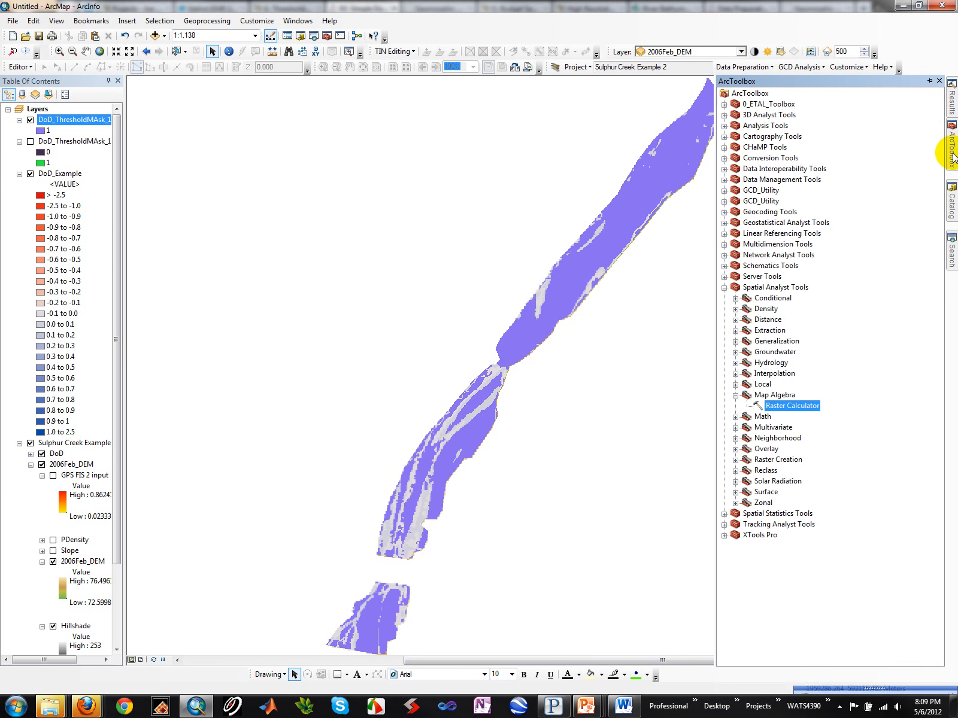
pyautogui.doubleClick(792, 405)
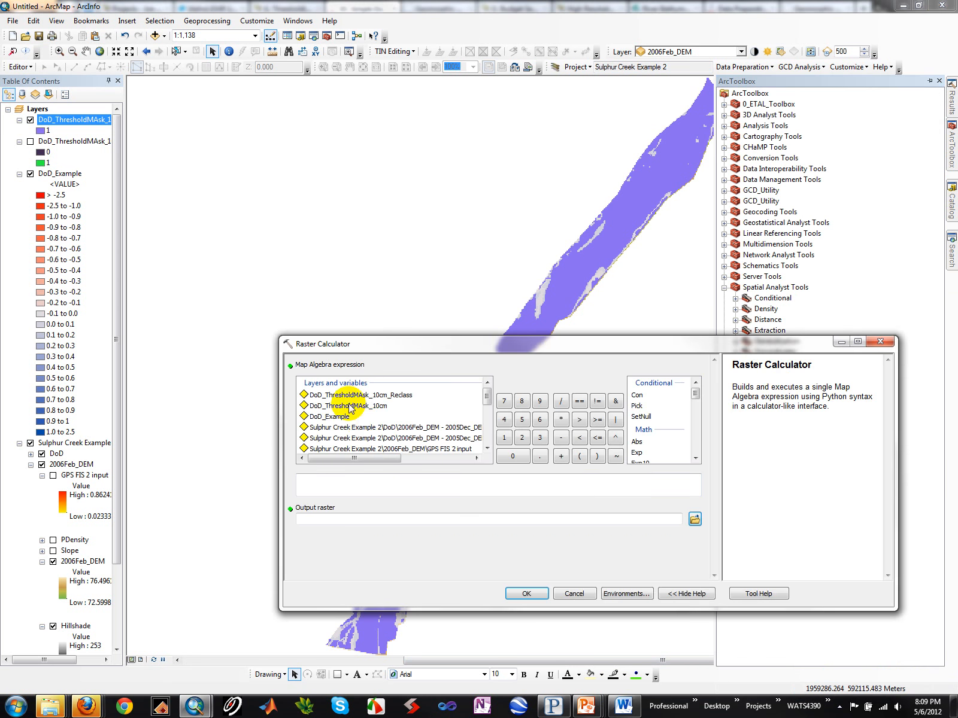
pyautogui.doubleClick(393, 395)
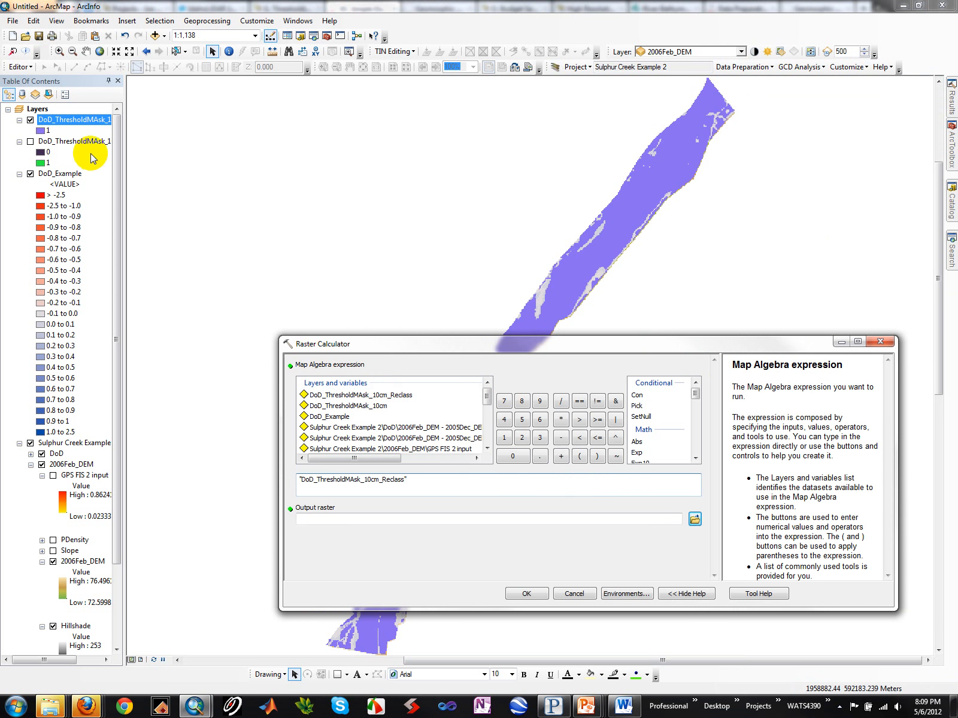
pyautogui.click(556, 421)
pyautogui.doubleClick(335, 416)
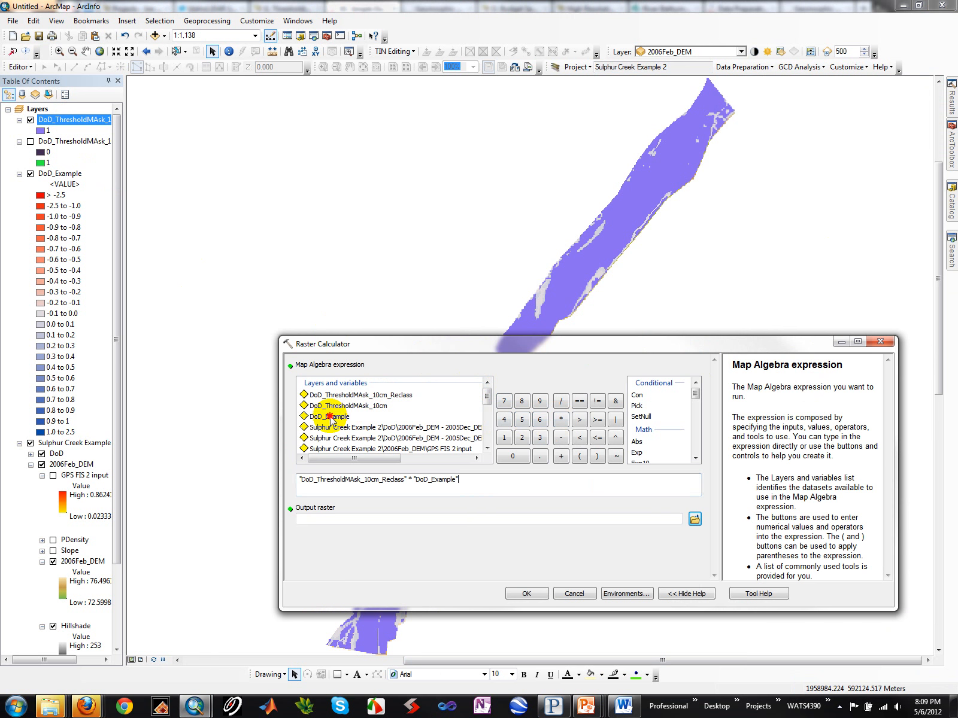
# Set the output raster to DoD_Example_Thresholded_10cm.img in CA_SulphurCreek and run the calculation.
pyautogui.click(694, 519)
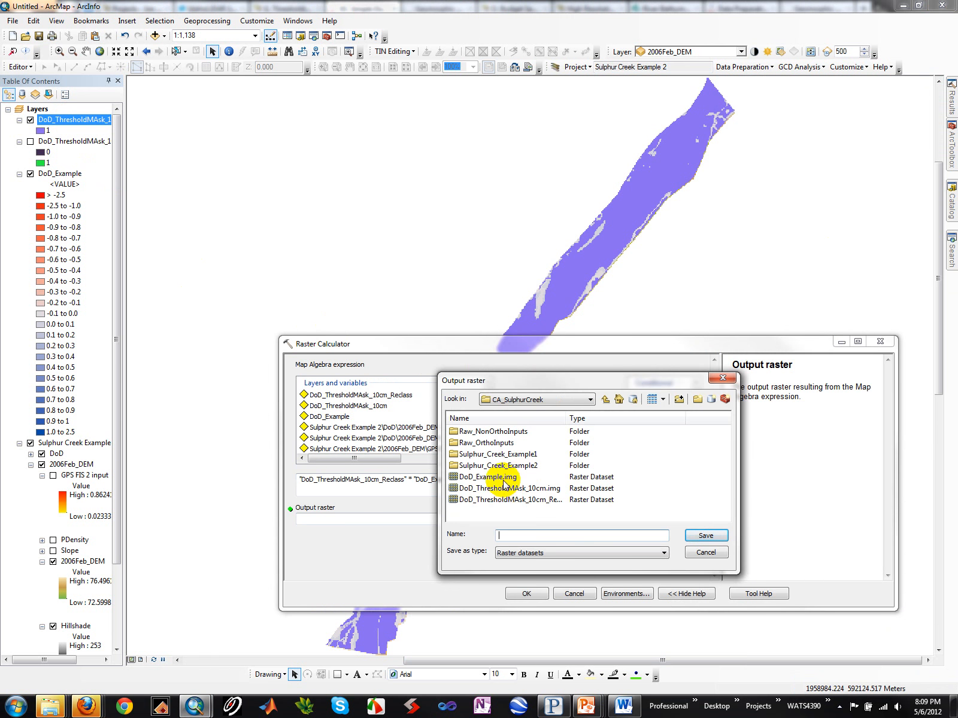
pyautogui.click(533, 535)
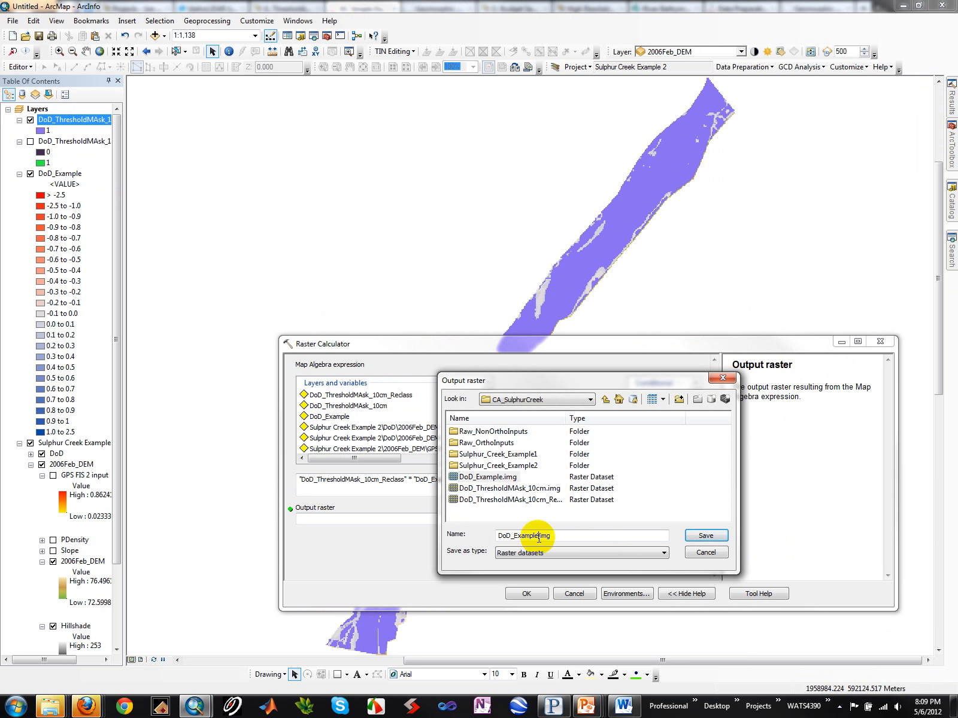
pyautogui.click(541, 554)
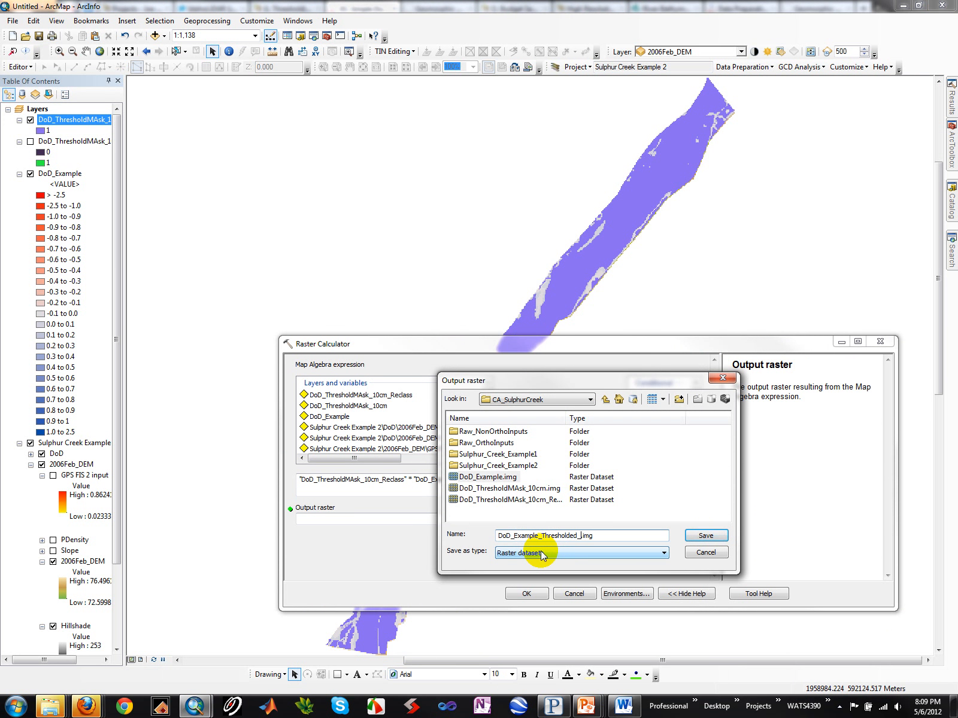
pyautogui.press('Return')
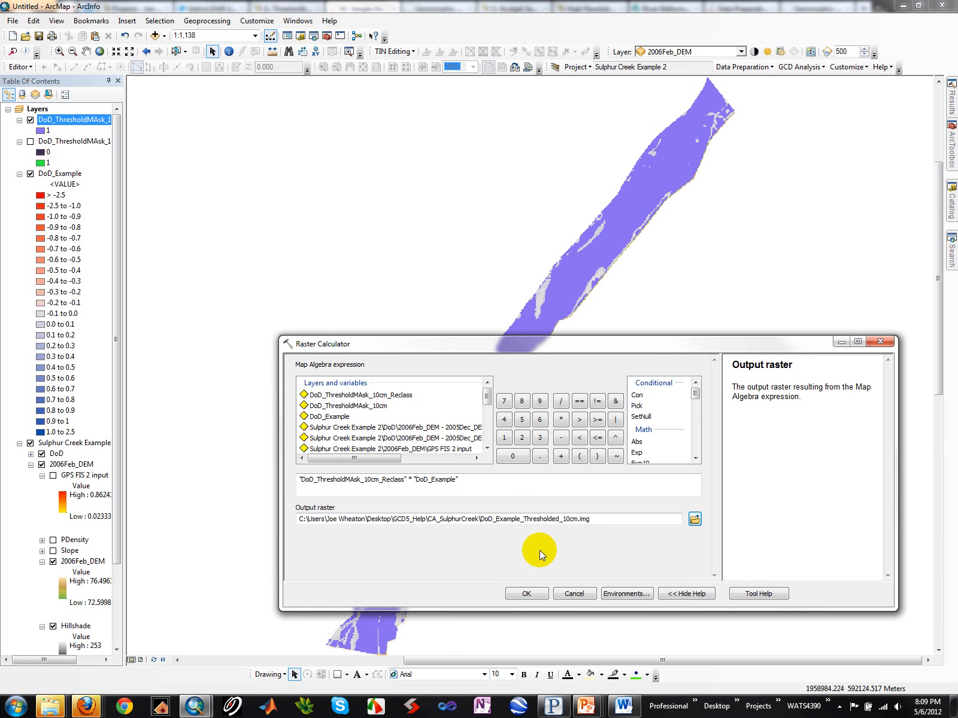
pyautogui.click(539, 594)
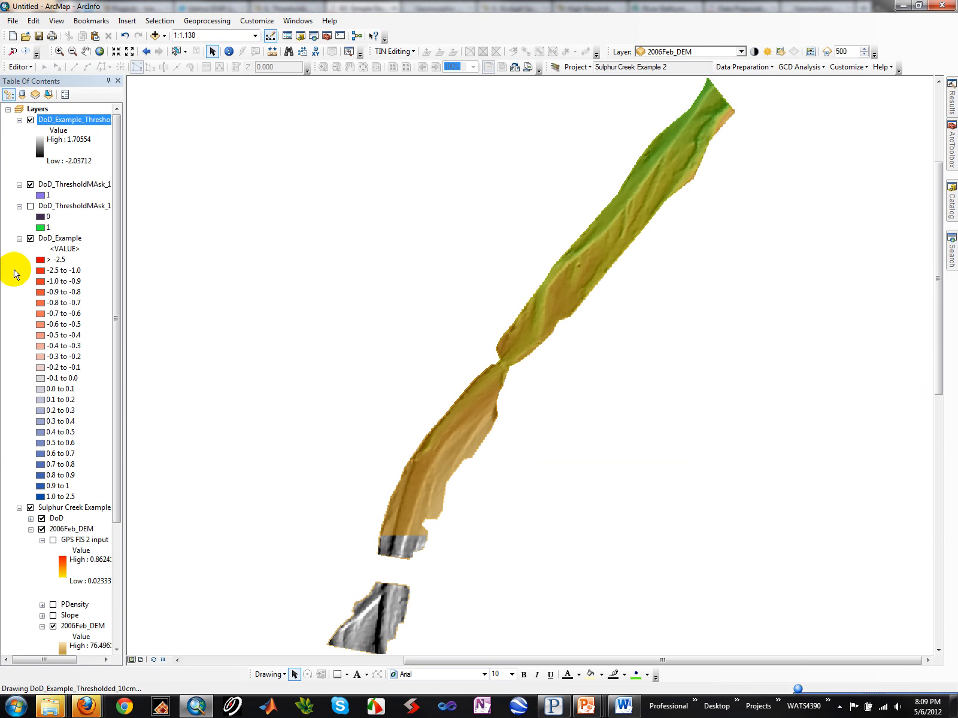
# Hide the DoD_ThresholdMAsk_10cm_Reclass and DoD_Example layers.
pyautogui.click(30, 185)
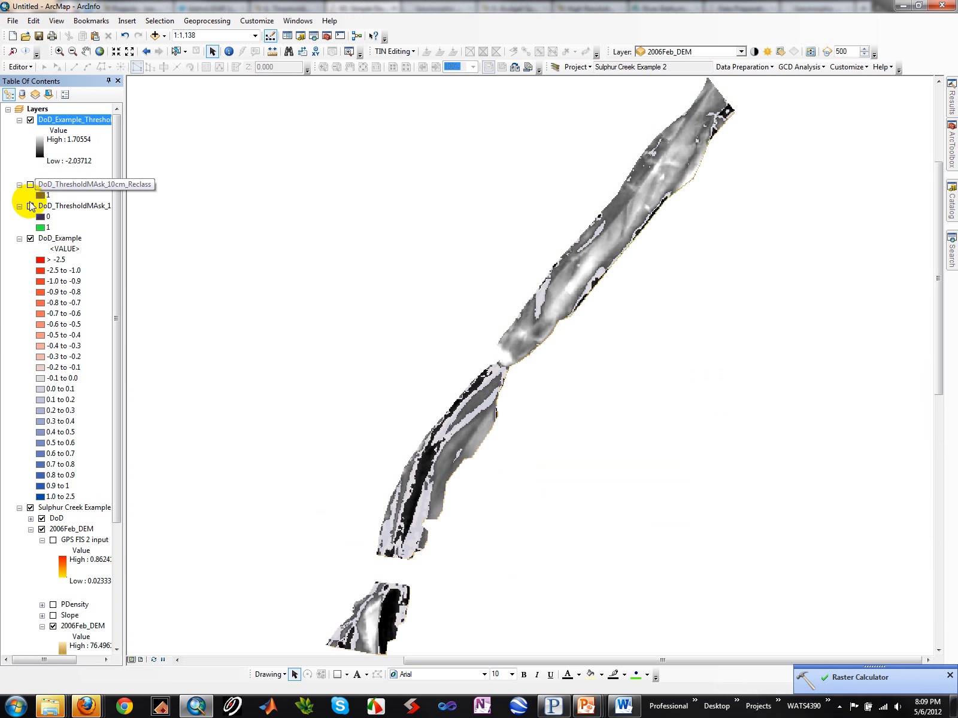
pyautogui.click(29, 239)
pyautogui.click(592, 269)
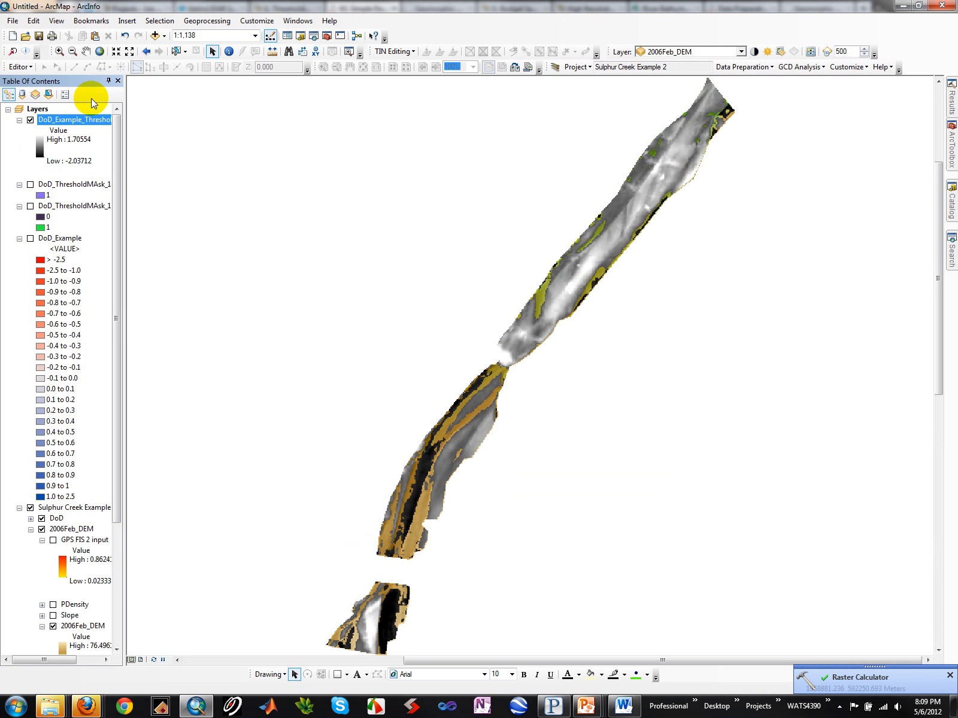
# Give the DoD_Example_Thresholded_10cm layer classified symbology imported from the DoD_Example layer.
pyautogui.doubleClick(70, 119)
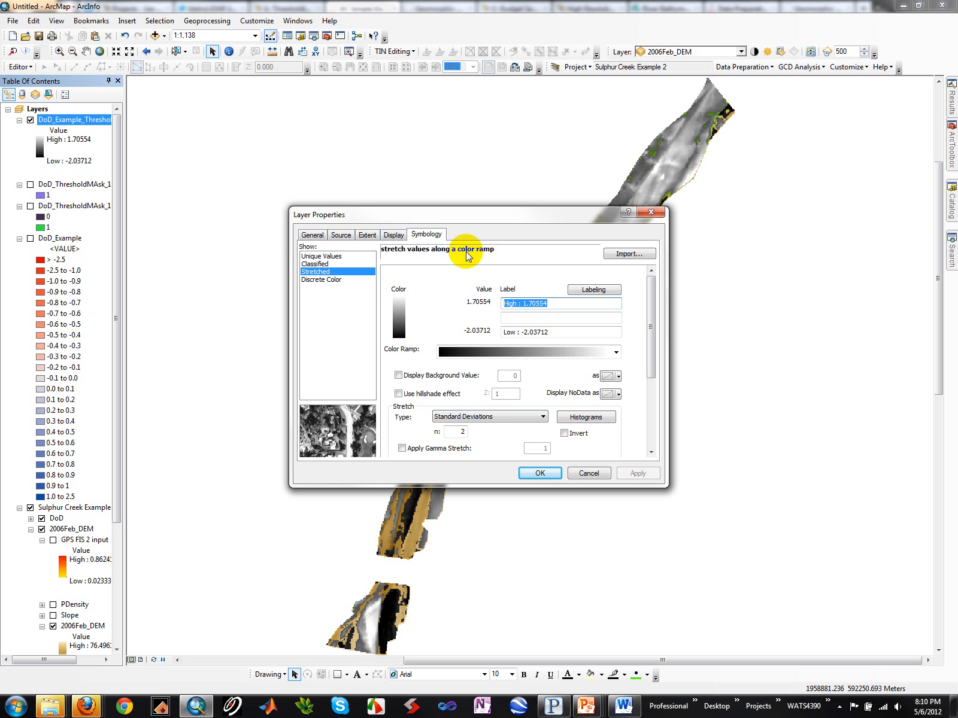
pyautogui.click(316, 256)
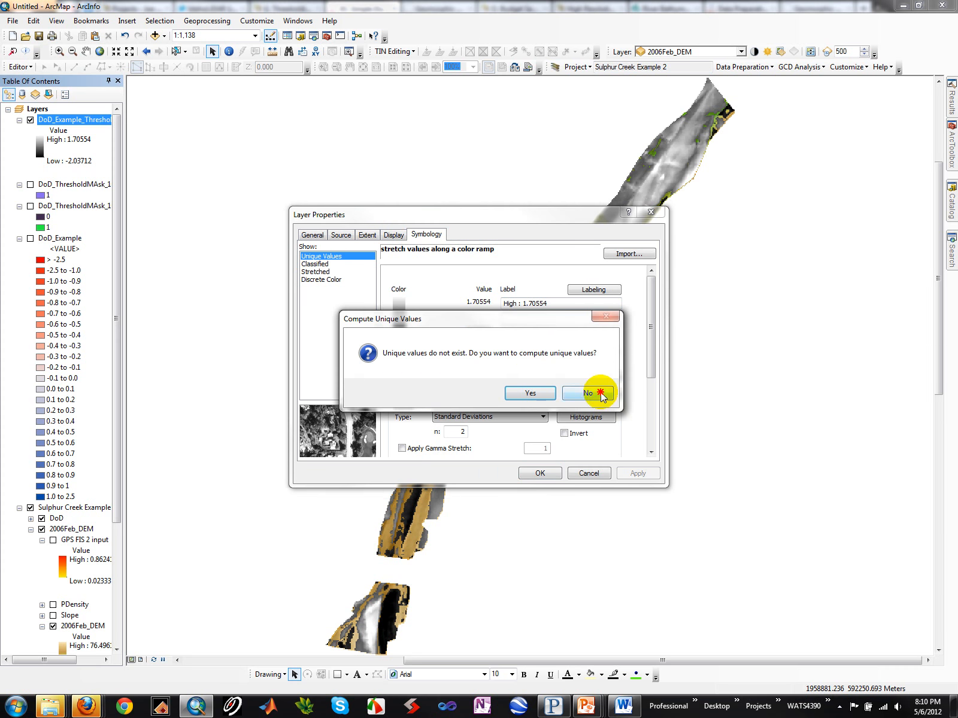
pyautogui.click(600, 395)
pyautogui.click(316, 264)
pyautogui.click(629, 254)
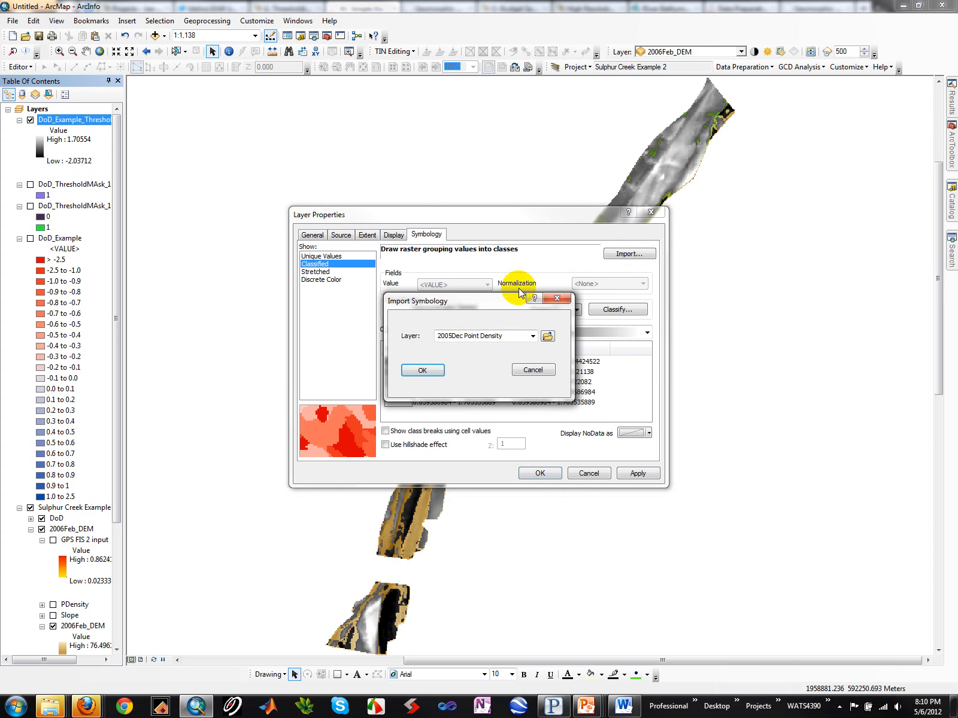
pyautogui.click(532, 336)
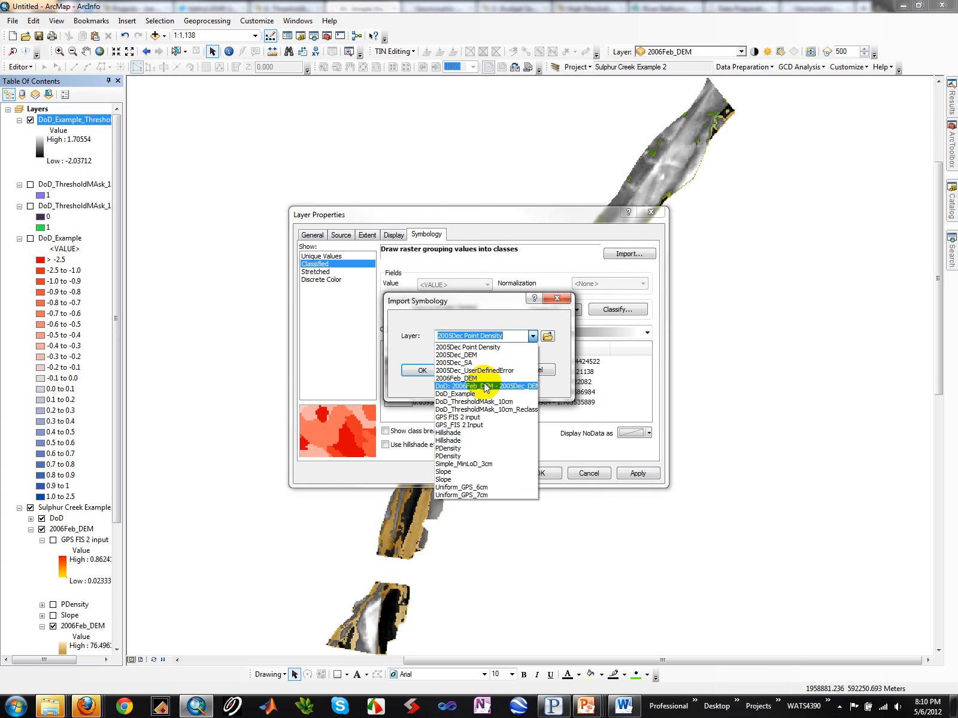
pyautogui.click(471, 394)
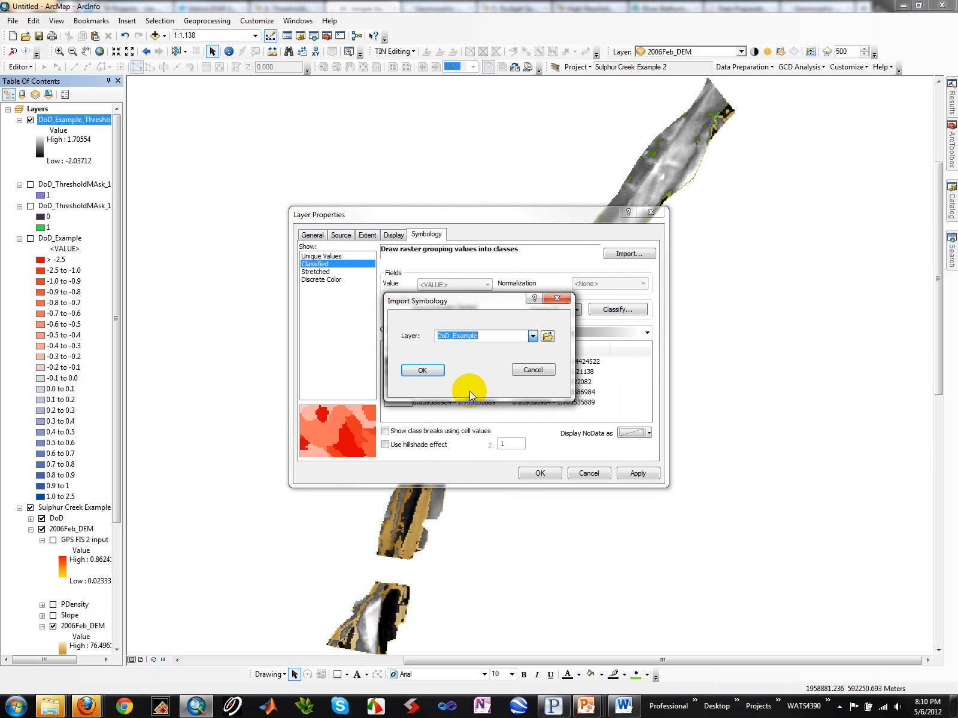
pyautogui.click(421, 369)
pyautogui.click(540, 472)
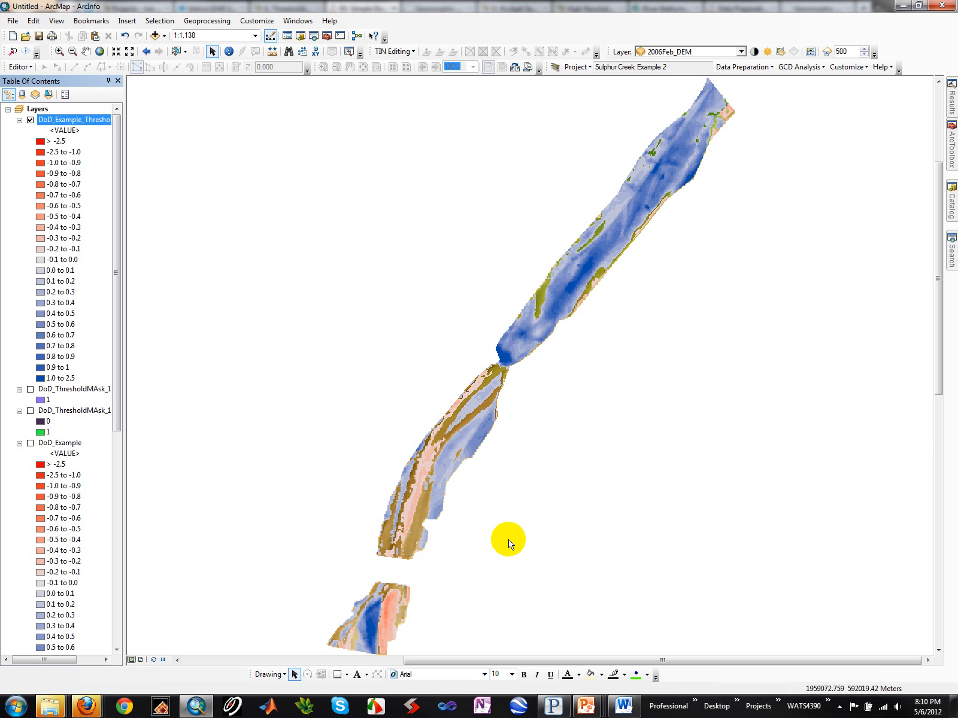
pyautogui.scroll(1, 508, 544)
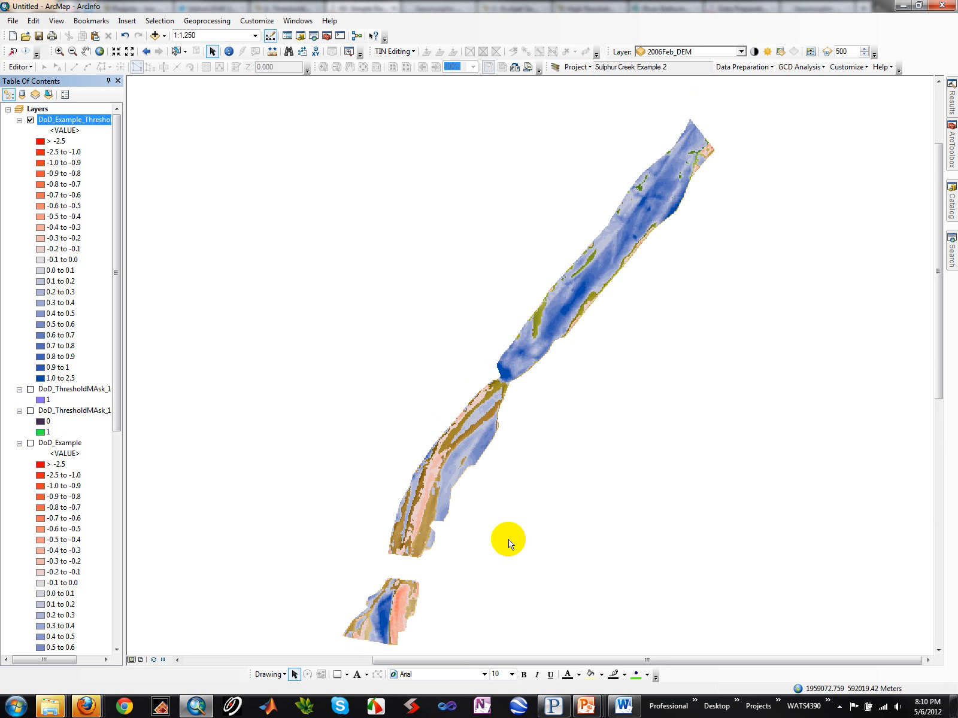